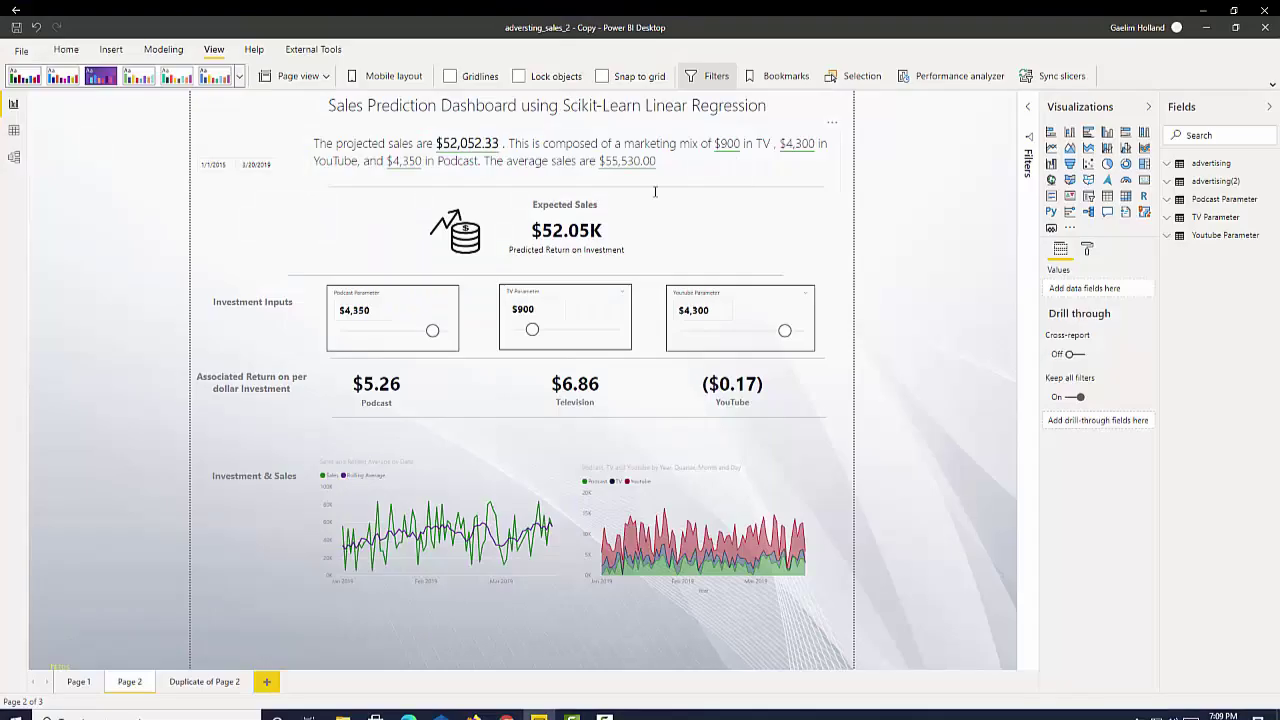
- Move the dashboard title's text box to the left and make "Sales Prediction Dashboard" bold
{"action": "left_click", "coordinate": [826, 120]}
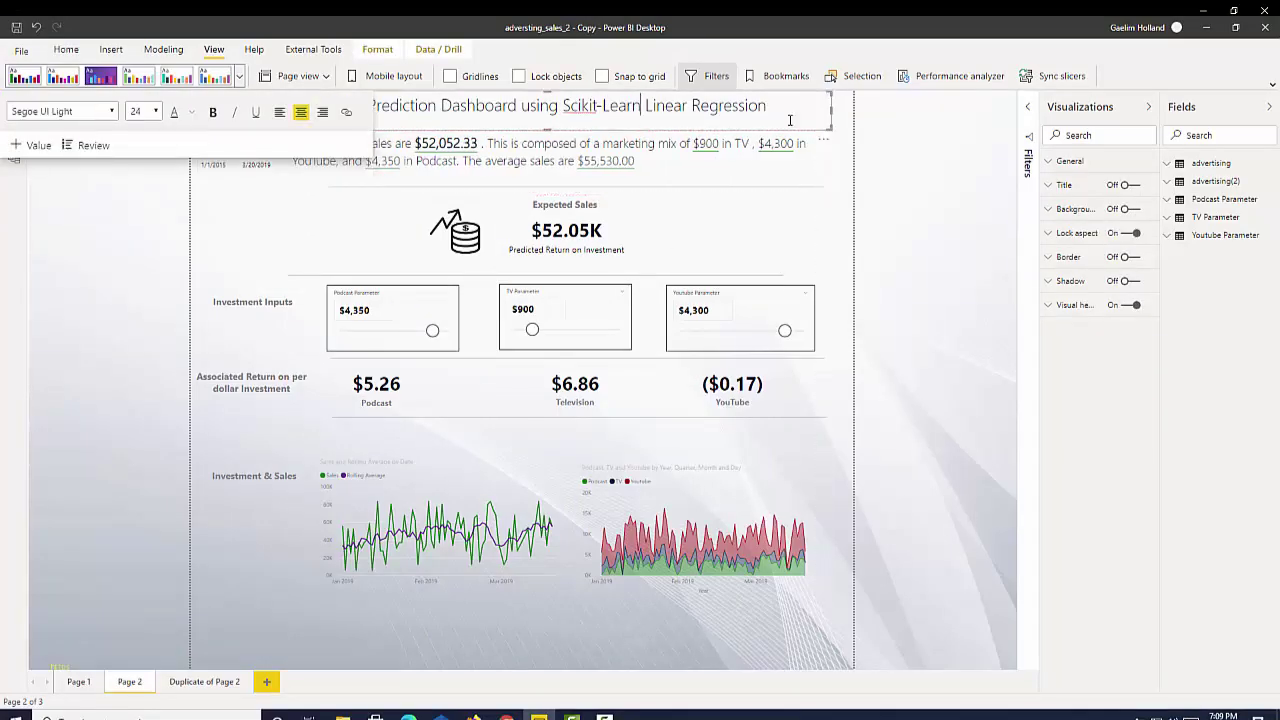
{"action": "left_click_drag", "start_coordinate": [826, 120], "coordinate": [775, 150]}
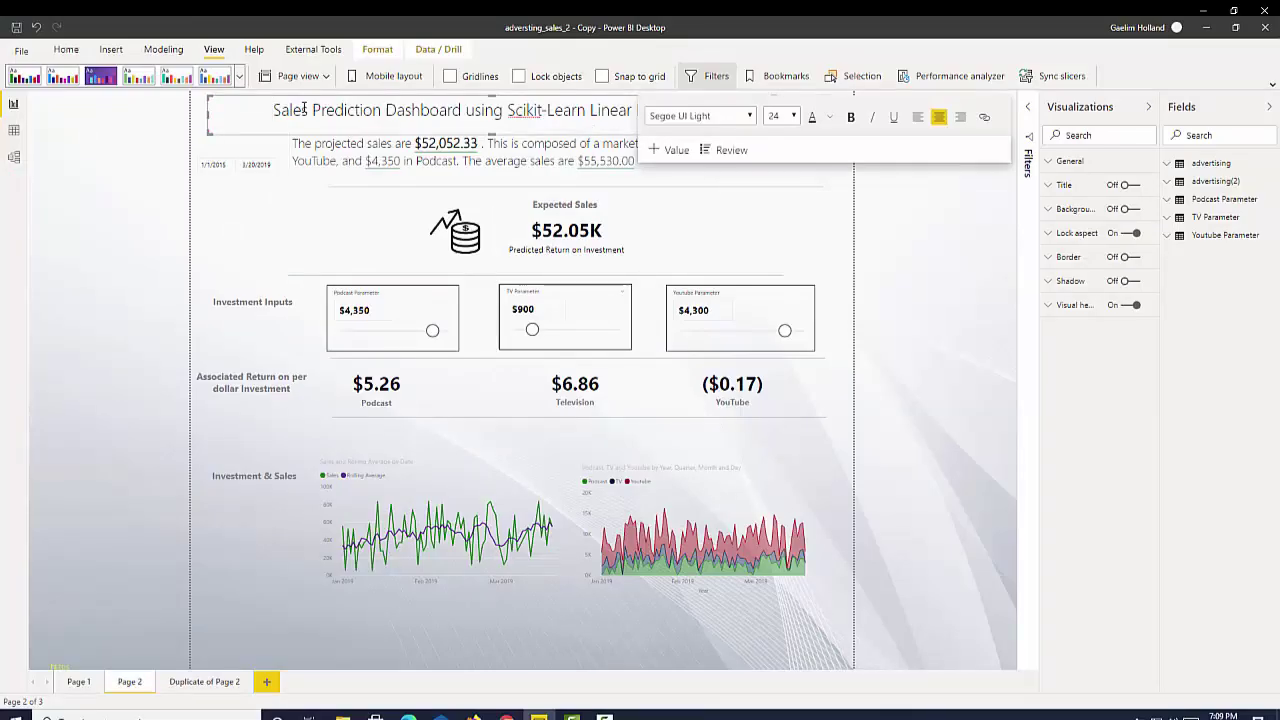
{"action": "key", "text": "ctrl+a"}
{"action": "left_click", "coordinate": [547, 111]}
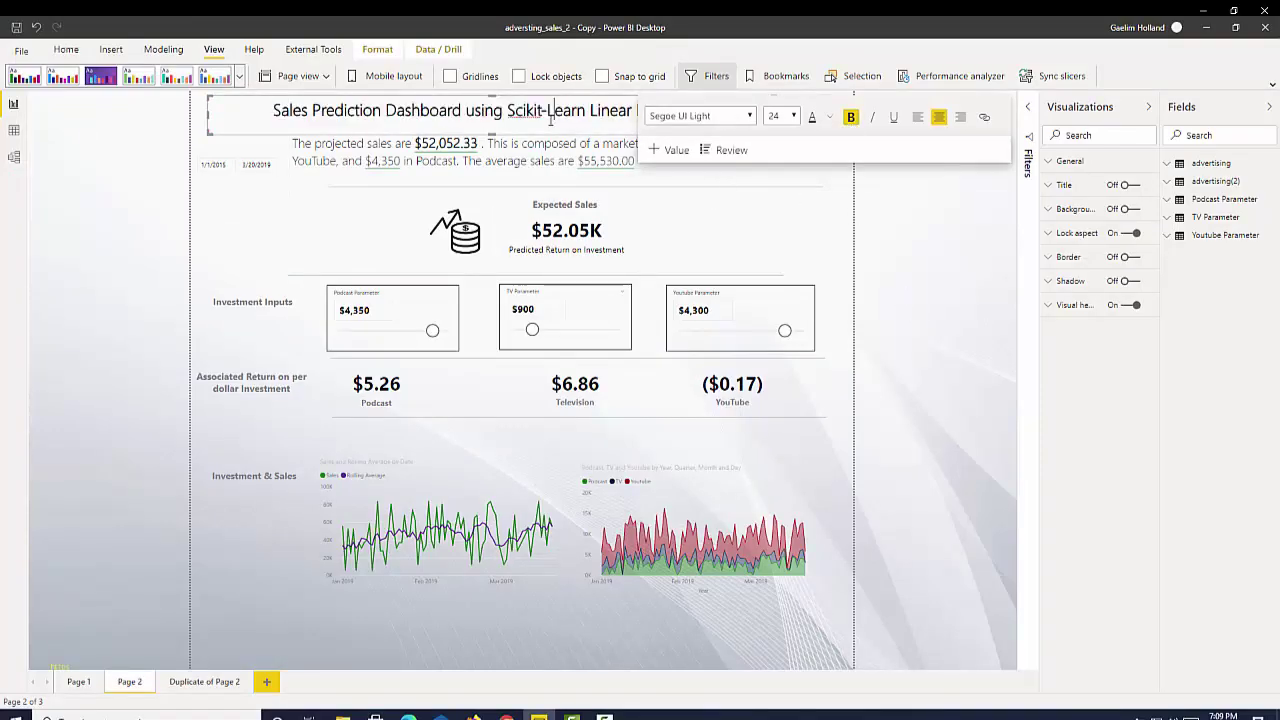
{"action": "left_click_drag", "start_coordinate": [457, 111], "coordinate": [272, 111]}
{"action": "left_click", "coordinate": [700, 115]}
{"action": "left_click", "coordinate": [703, 308]}
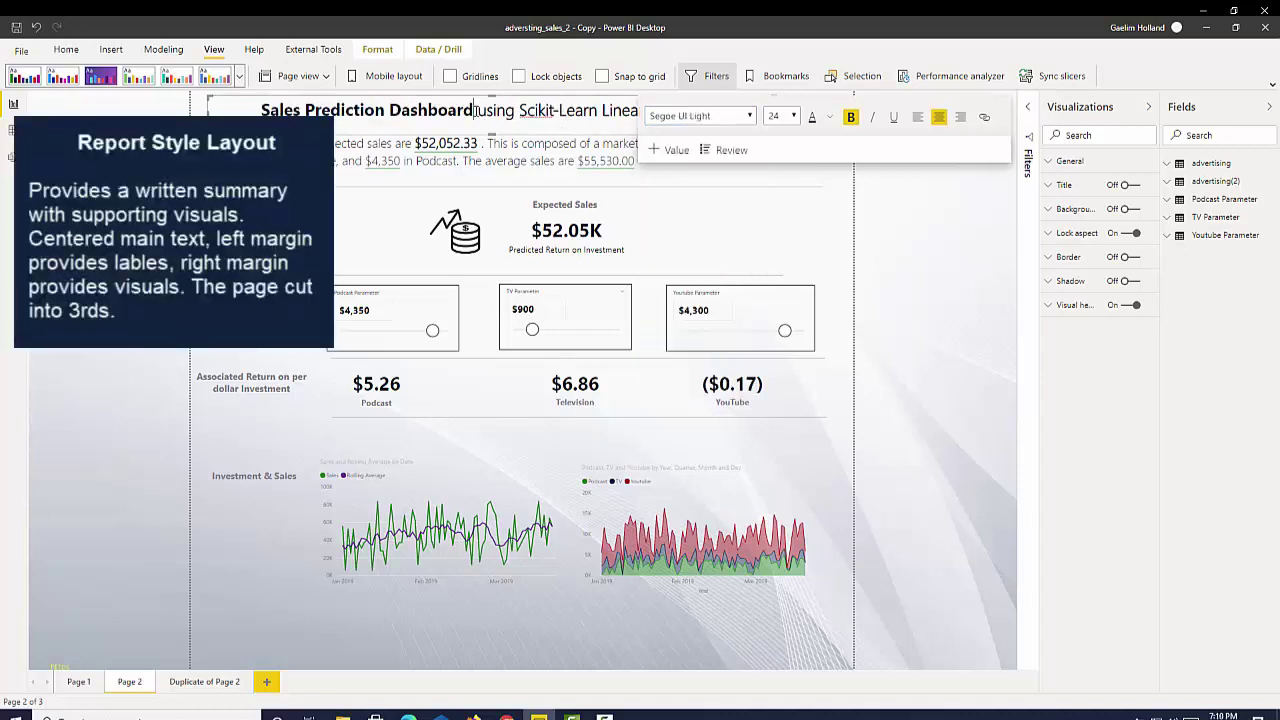
- Put "using Scikit-Learn Linear Regression" on its own line below the title and set its font size to 18
{"action": "left_click_drag", "start_coordinate": [371, 120], "coordinate": [637, 136]}
{"action": "left_click", "coordinate": [794, 118]}
{"action": "left_click", "coordinate": [774, 204]}
{"action": "left_click", "coordinate": [792, 118]}
{"action": "left_click", "coordinate": [776, 190]}
{"action": "left_click", "coordinate": [794, 116]}
{"action": "left_click", "coordinate": [776, 241]}
{"action": "left_click", "coordinate": [794, 116]}
{"action": "left_click", "coordinate": [782, 241]}
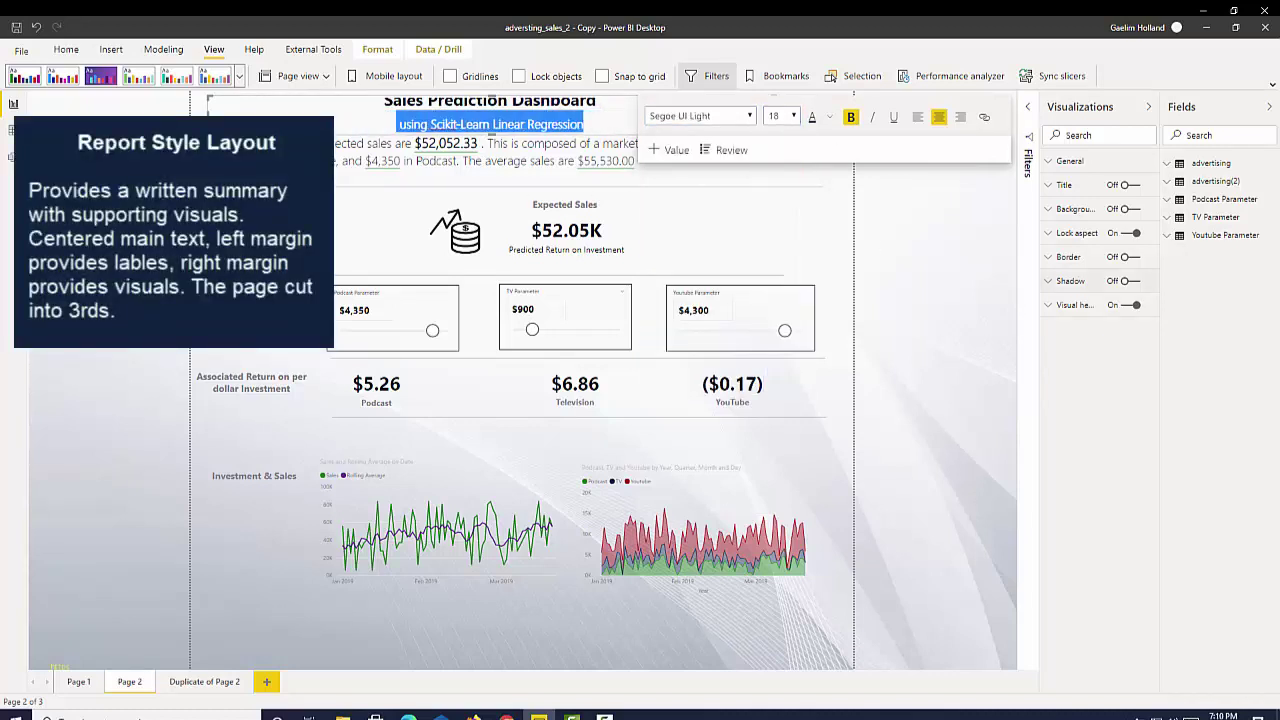
- Switch to Chrome to review the Dashboard Markup notes, closing the Google Calendar page
{"action": "left_click", "coordinate": [507, 716]}
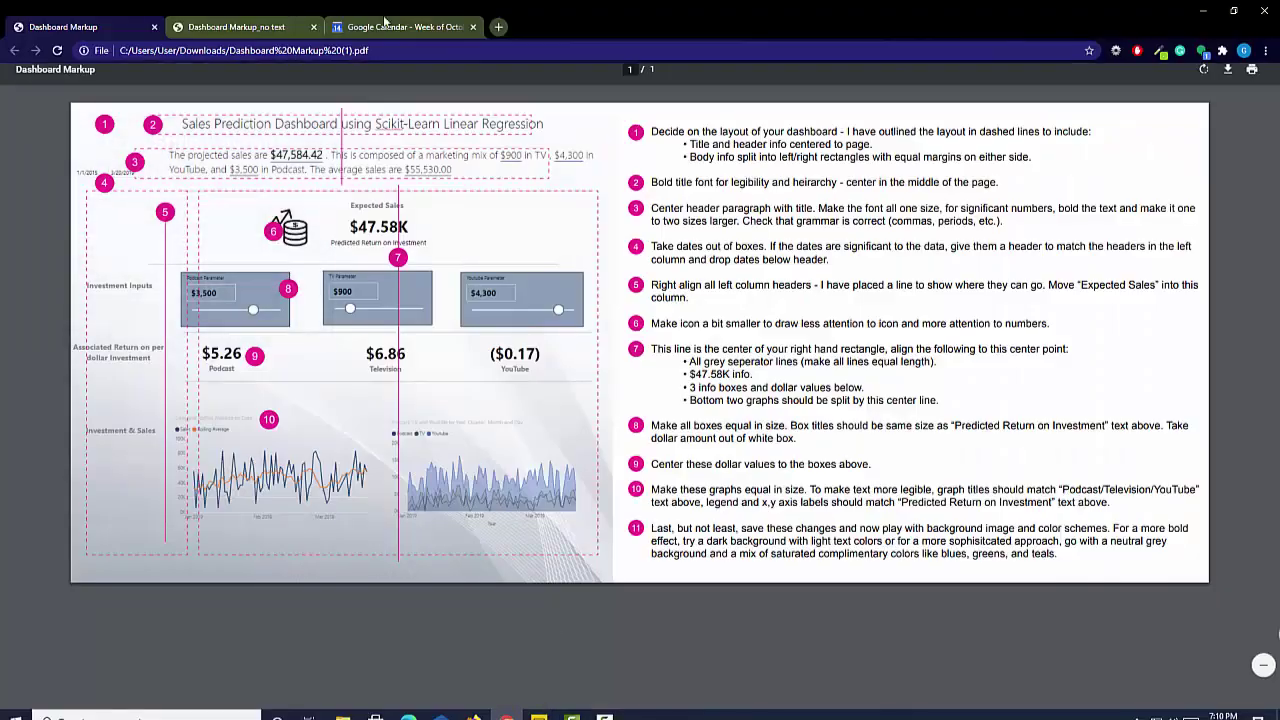
{"action": "left_click", "coordinate": [395, 27]}
{"action": "left_click", "coordinate": [473, 27]}
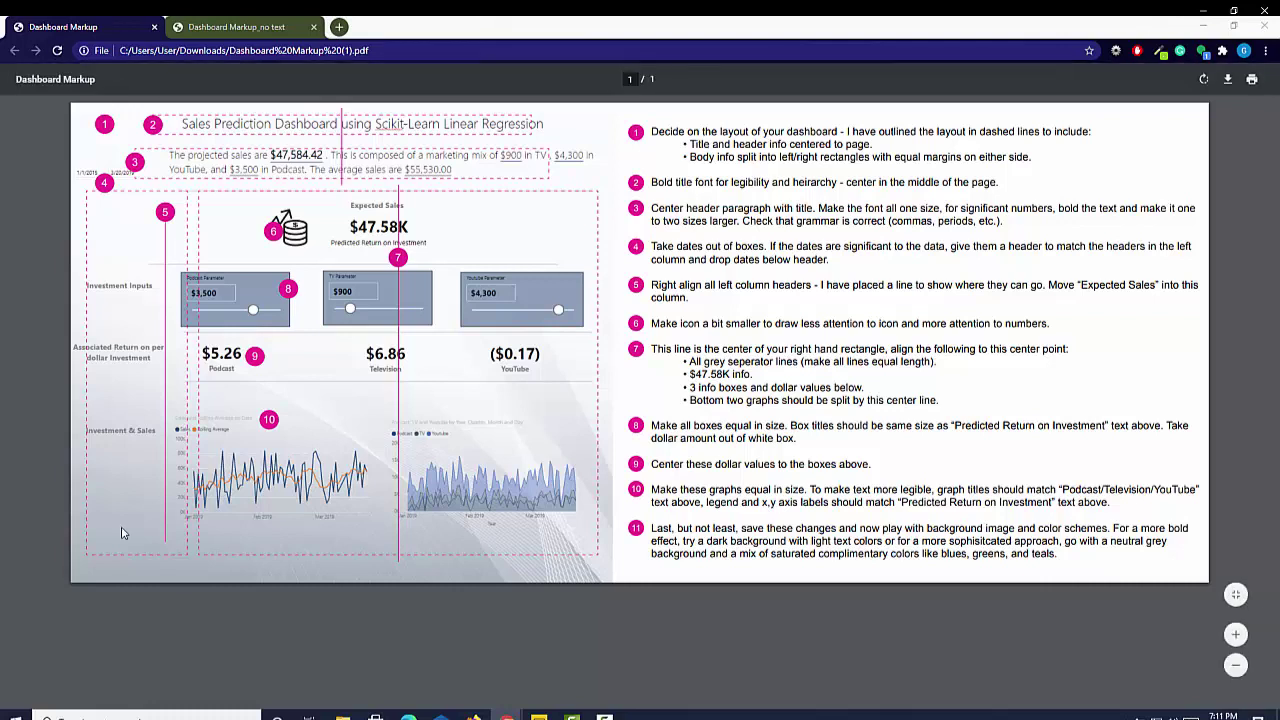
- Switch back to Power BI Desktop and set the subtitle's font size to 16
{"action": "left_click", "coordinate": [539, 716]}
{"action": "left_click", "coordinate": [720, 116]}
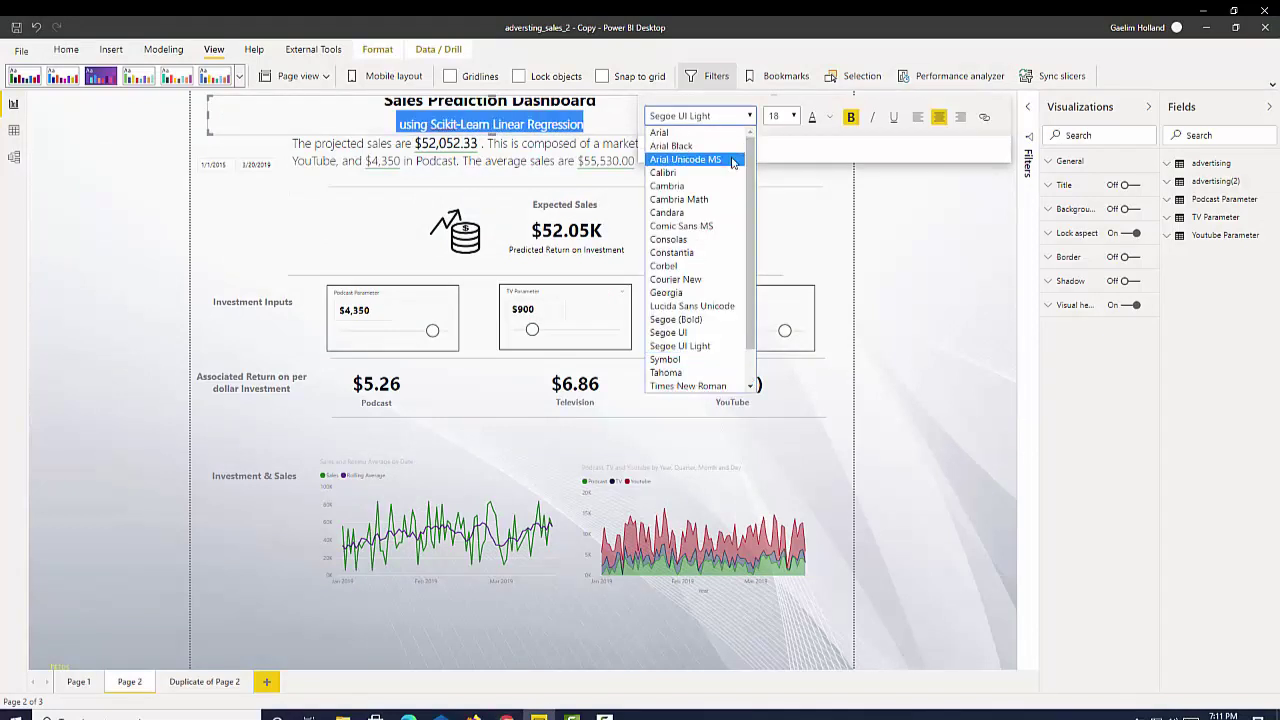
{"action": "left_click", "coordinate": [783, 116]}
{"action": "left_click", "coordinate": [781, 227]}
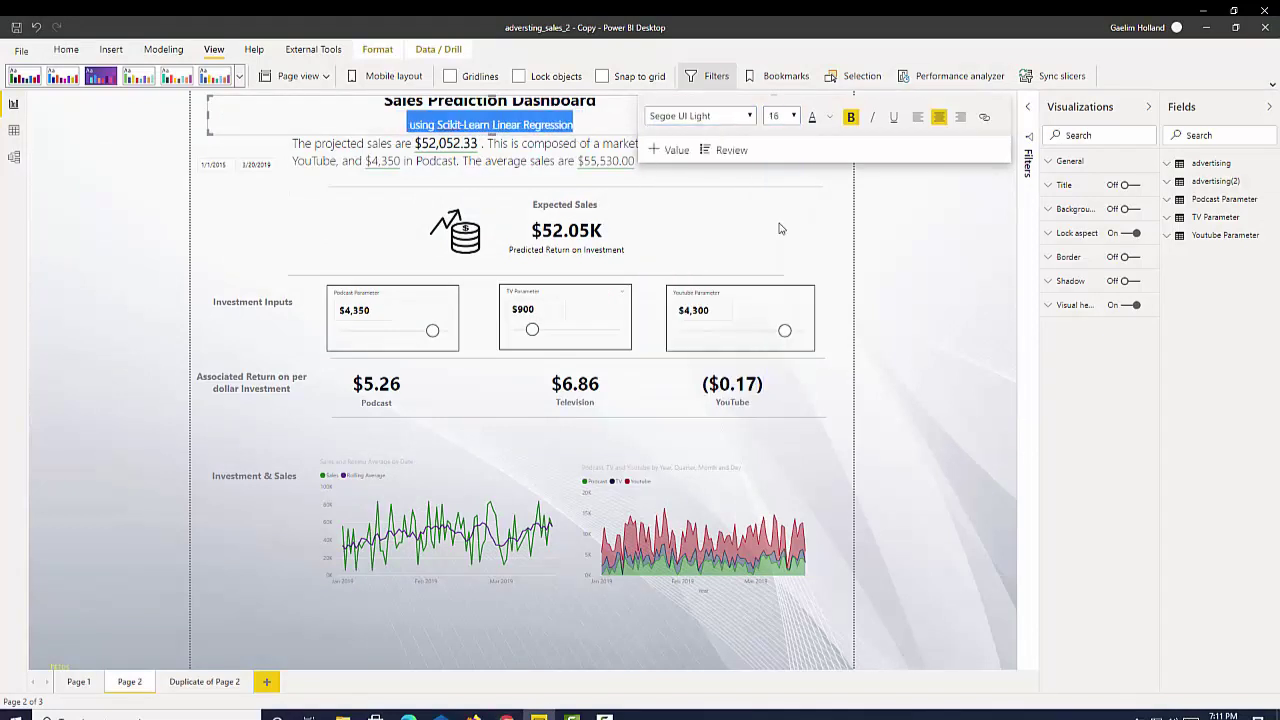
- Recheck the Dashboard Markup notes and set the whole projected sales paragraph to font size 14
{"action": "left_click_drag", "start_coordinate": [581, 177], "coordinate": [315, 139]}
{"action": "left_click", "coordinate": [507, 716]}
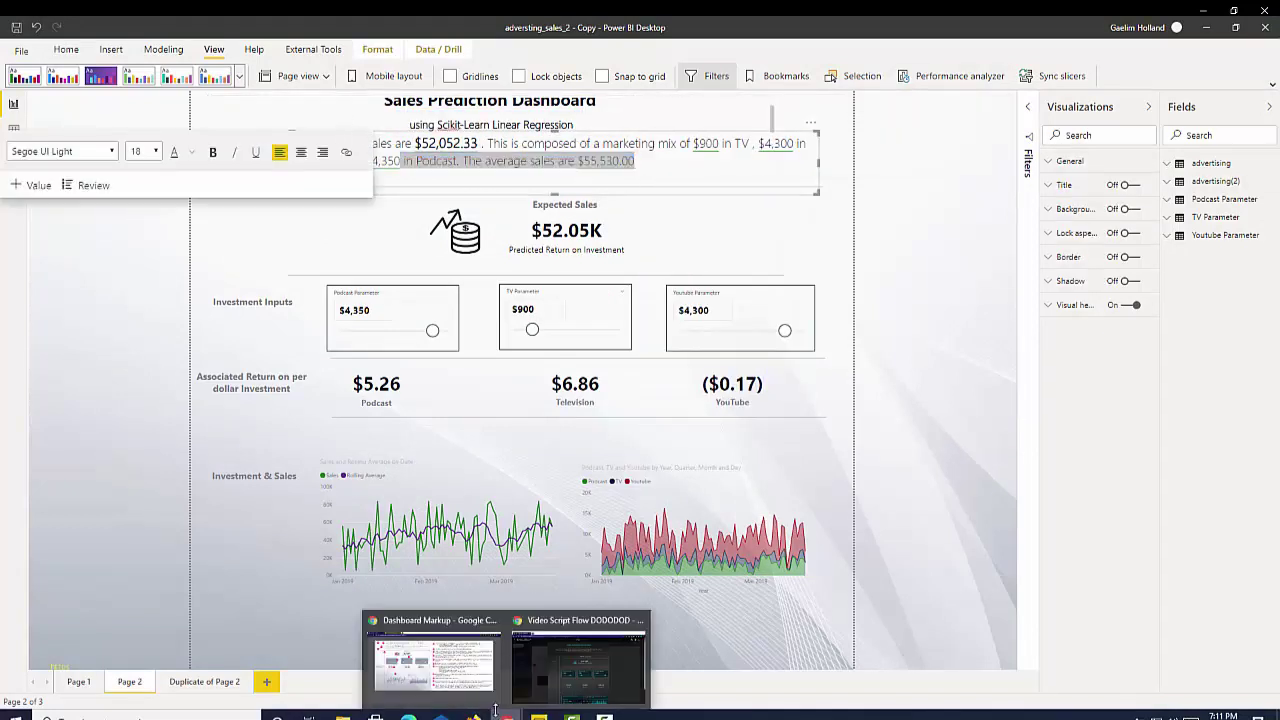
{"action": "left_click", "coordinate": [434, 668]}
{"action": "key", "text": "ctrl+a"}
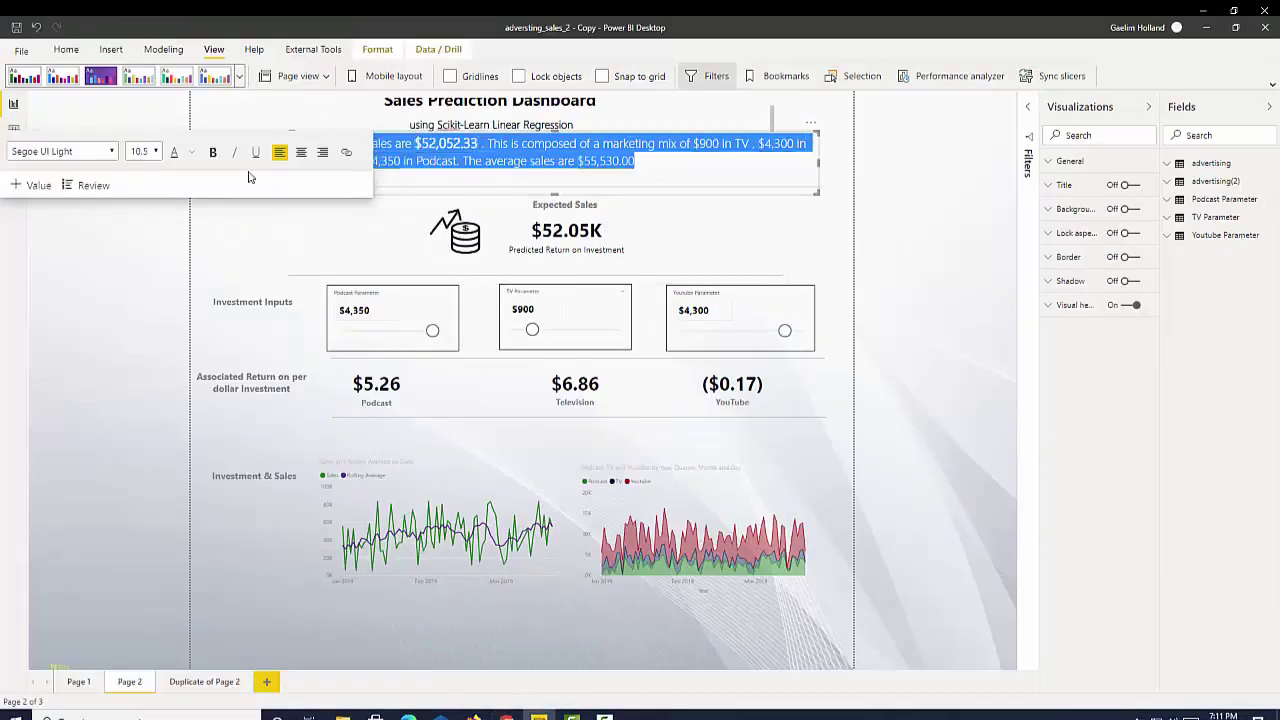
{"action": "left_click", "coordinate": [155, 151]}
{"action": "left_click", "coordinate": [137, 203]}
{"action": "left_click", "coordinate": [155, 151]}
{"action": "left_click", "coordinate": [138, 188]}
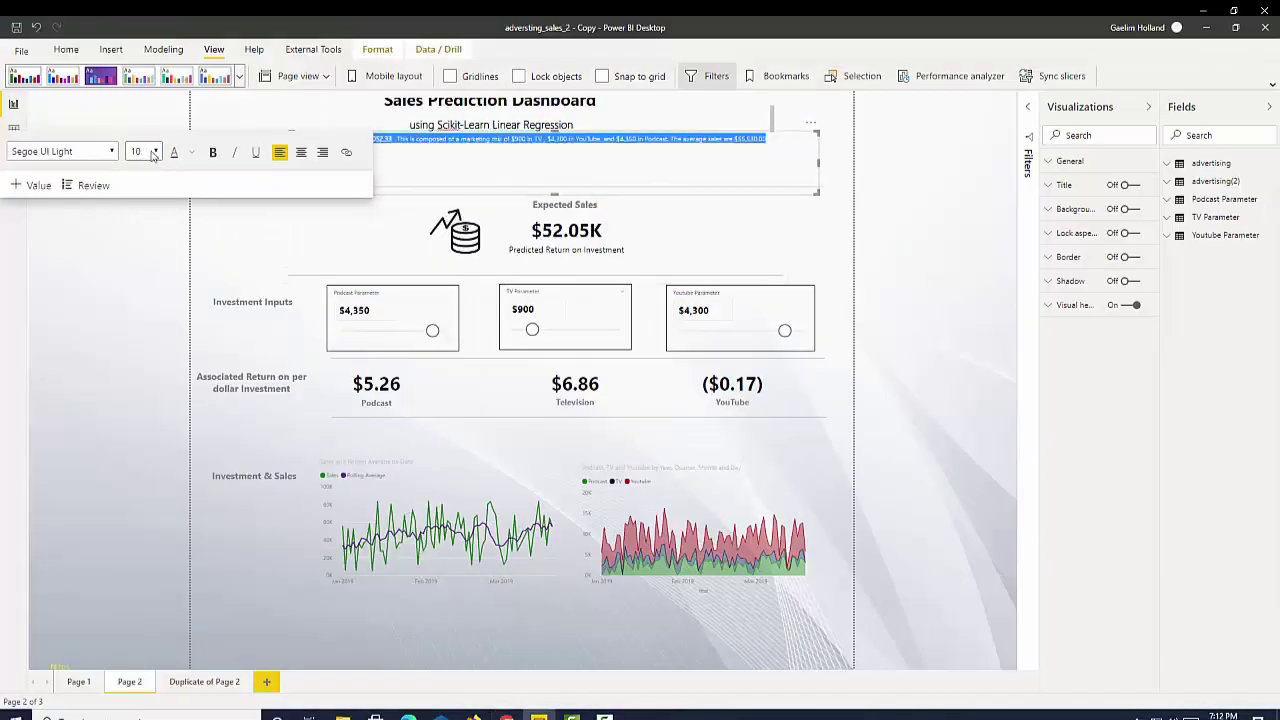
{"action": "left_click", "coordinate": [155, 151]}
{"action": "left_click", "coordinate": [141, 205]}
{"action": "left_click", "coordinate": [155, 151]}
{"action": "left_click", "coordinate": [133, 231]}
{"action": "left_click", "coordinate": [914, 306]}
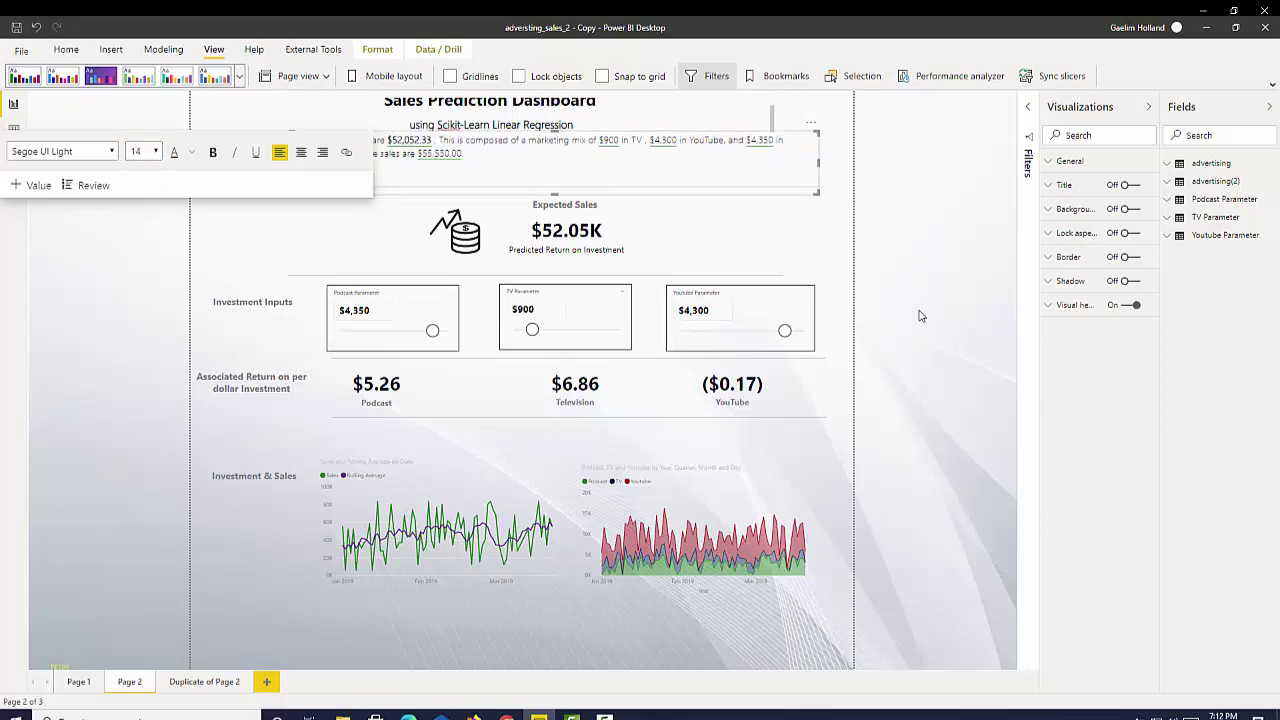
- Delete the money icon beside Expected Sales and the dates beside the header paragraph
{"action": "left_click", "coordinate": [457, 245]}
{"action": "key", "text": "Delete"}
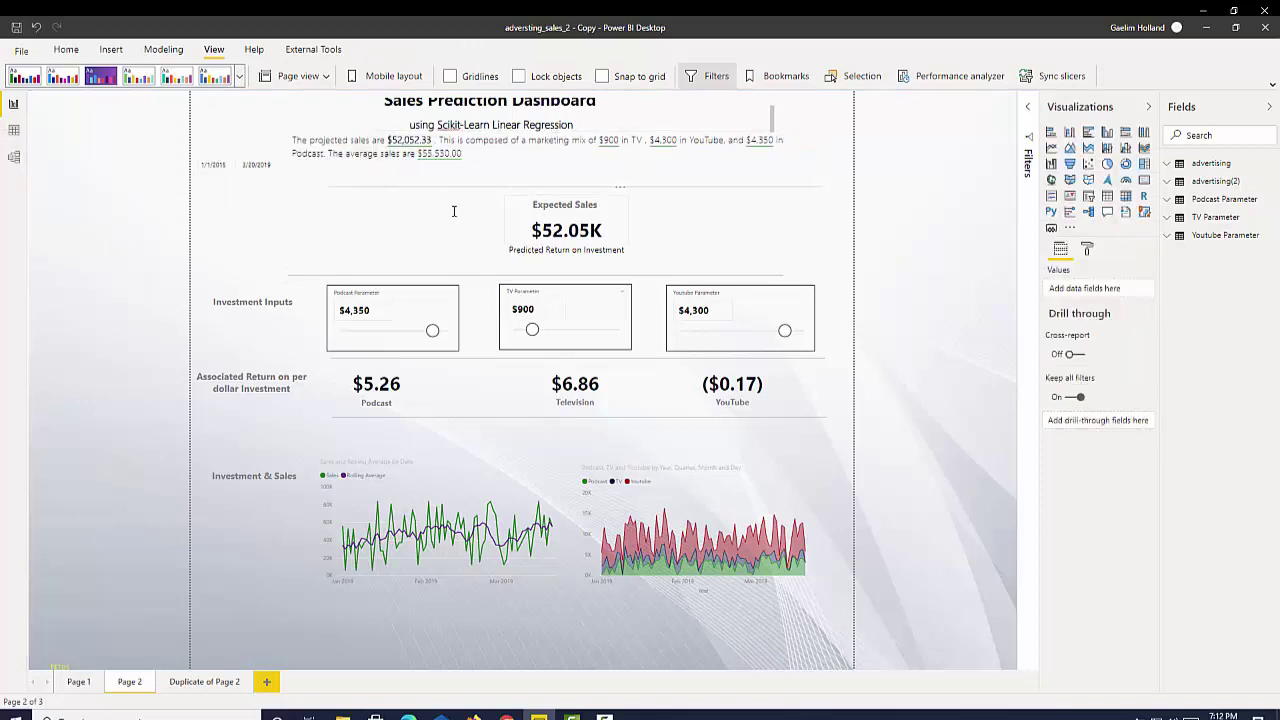
{"action": "left_click", "coordinate": [582, 256]}
{"action": "left_click", "coordinate": [580, 252], "text": "ctrl"}
{"action": "left_click", "coordinate": [240, 152]}
{"action": "key", "text": "Delete"}
- Set the Podcast Parameter to 3500 and move the Expected Sales heading into the column of row headings
{"action": "left_click", "coordinate": [495, 241]}
{"action": "left_click", "coordinate": [354, 310]}
{"action": "type", "text": "3500"}
{"action": "key", "text": "Return"}
{"action": "left_click_drag", "start_coordinate": [624, 201], "coordinate": [272, 203]}
{"action": "left_click", "coordinate": [785, 226]}
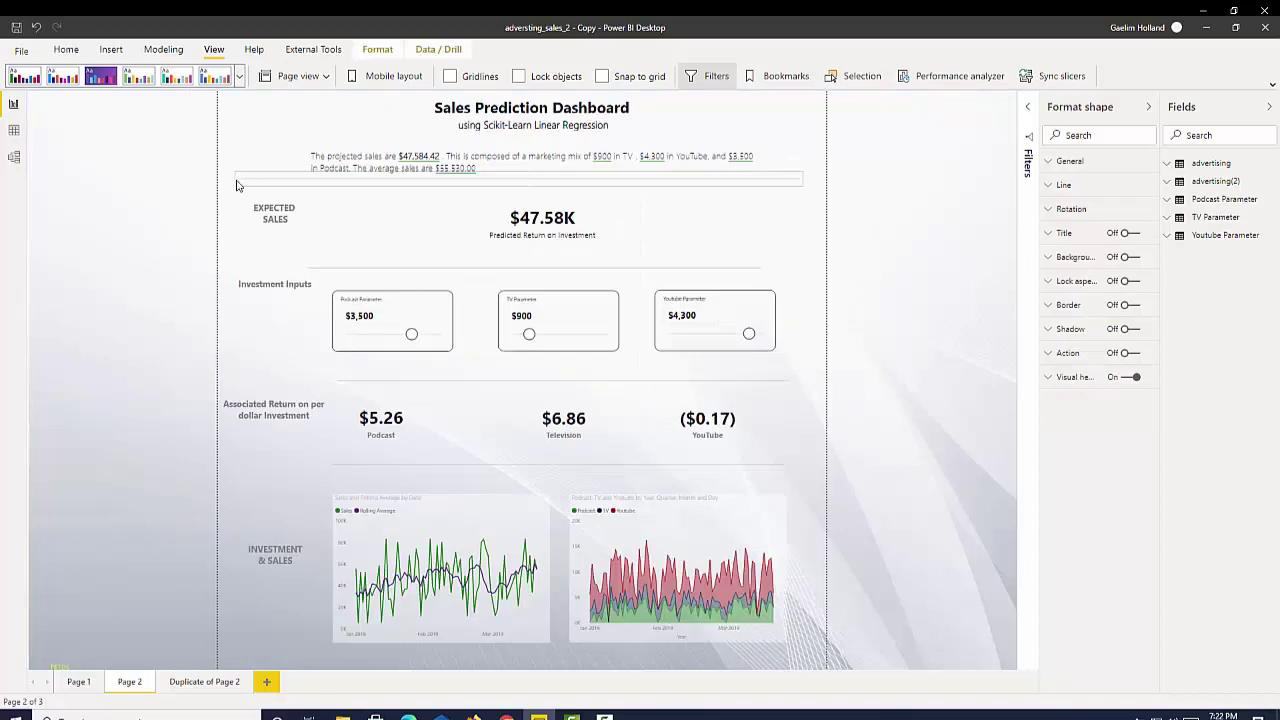
- Duplicate the separator line below the header paragraph and rotate it into a vertical divider beside the row headings
{"action": "left_click_drag", "start_coordinate": [240, 186], "coordinate": [477, 277]}
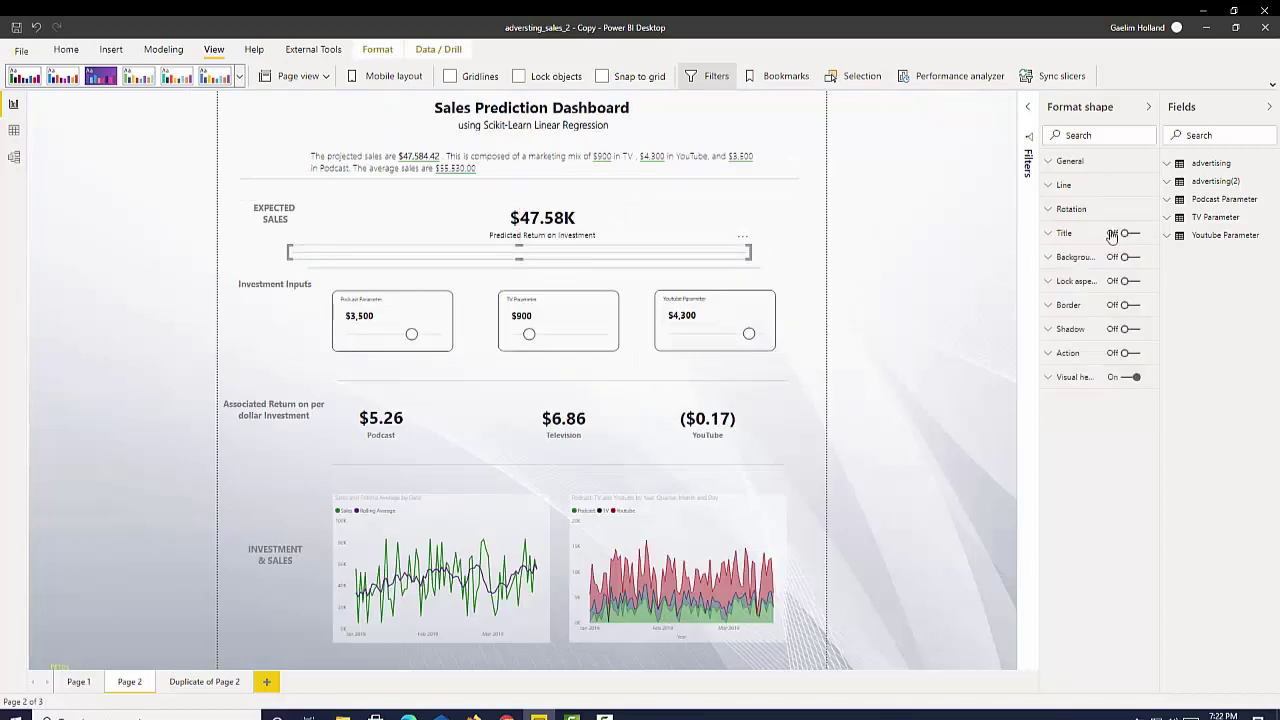
{"action": "left_click", "coordinate": [1080, 210]}
{"action": "left_click_drag", "start_coordinate": [750, 259], "coordinate": [333, 577]}
- Compare the headings on Duplicate of Page 2 and rewrite the Investment Inputs heading on Page 2 in capitals
{"action": "left_click", "coordinate": [268, 285]}
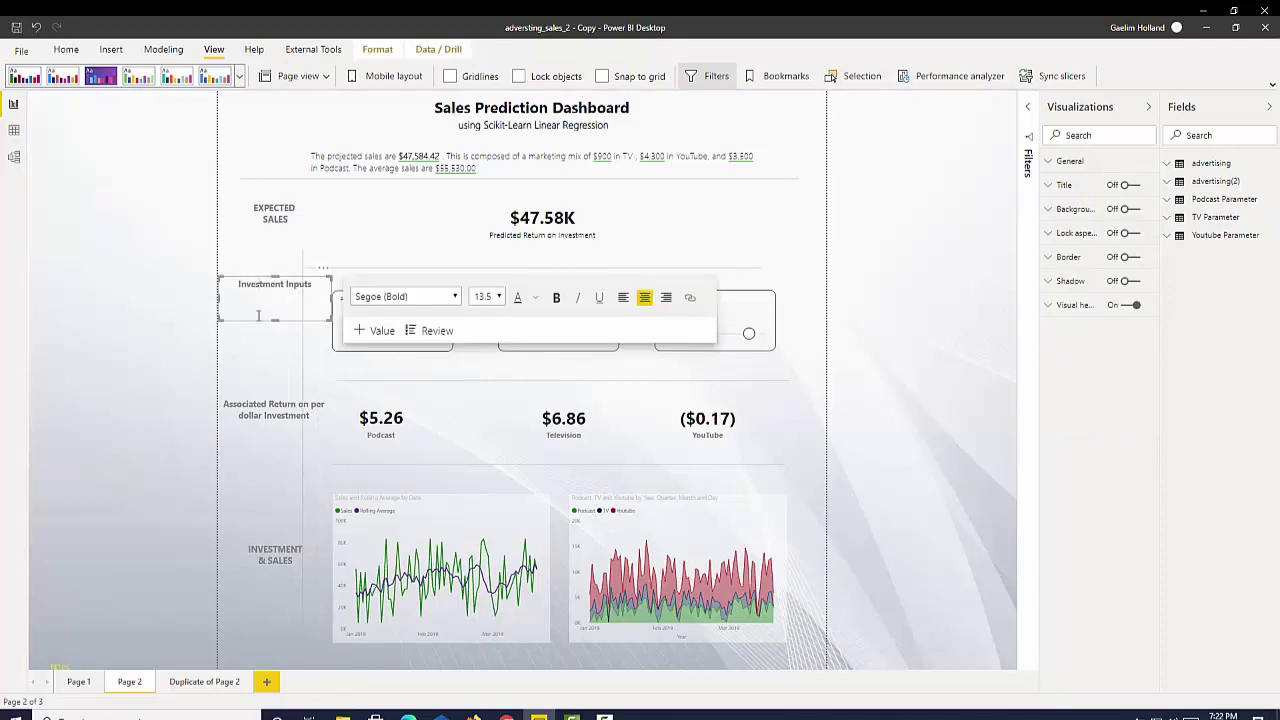
{"action": "left_click", "coordinate": [249, 254]}
{"action": "left_click", "coordinate": [204, 681]}
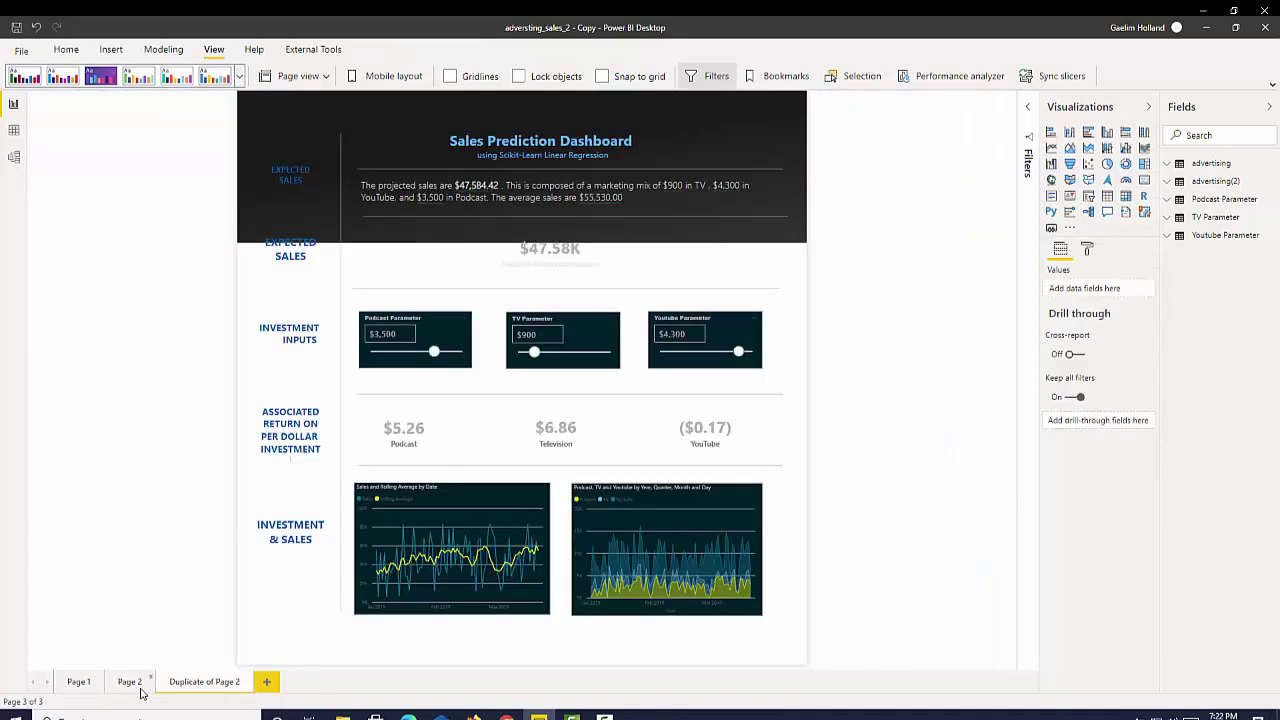
{"action": "left_click", "coordinate": [130, 681]}
{"action": "left_click", "coordinate": [274, 416]}
{"action": "left_click", "coordinate": [265, 541]}
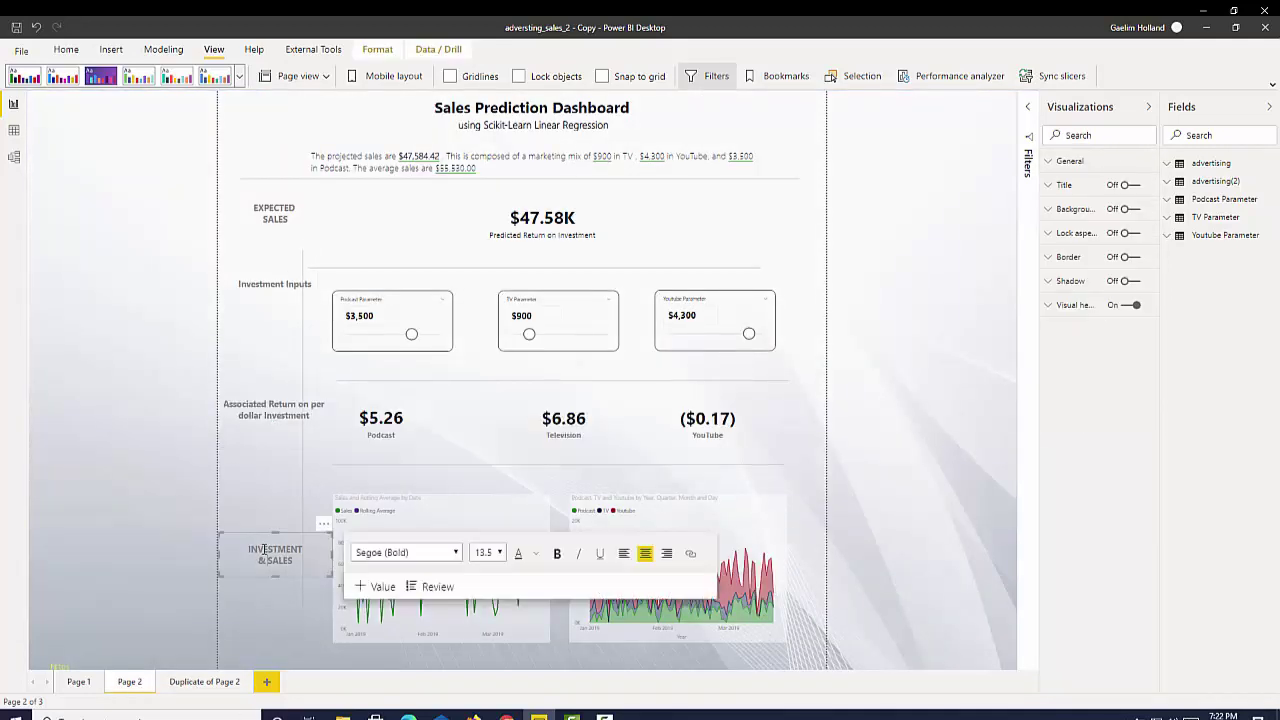
{"action": "left_click", "coordinate": [295, 420]}
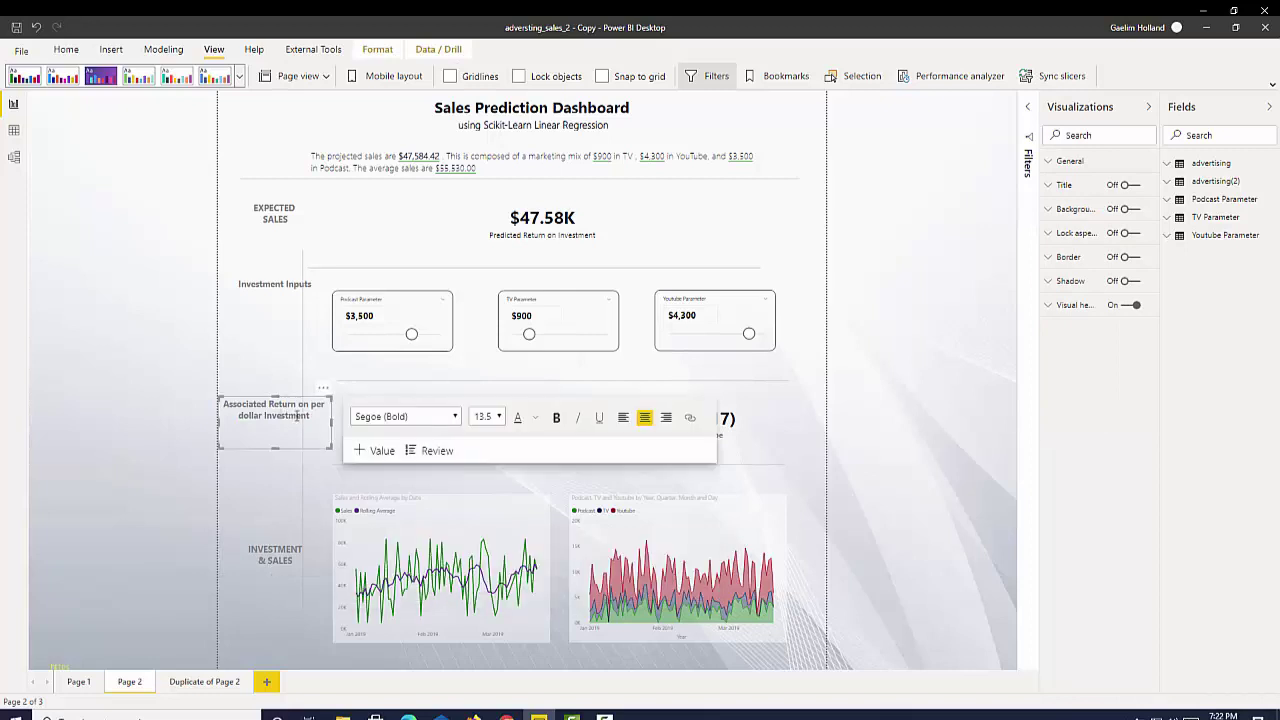
{"action": "left_click_drag", "start_coordinate": [241, 284], "coordinate": [345, 321]}
- Clear the text of the "Associated Return on per dollar Investment" heading
{"action": "left_click", "coordinate": [340, 377]}
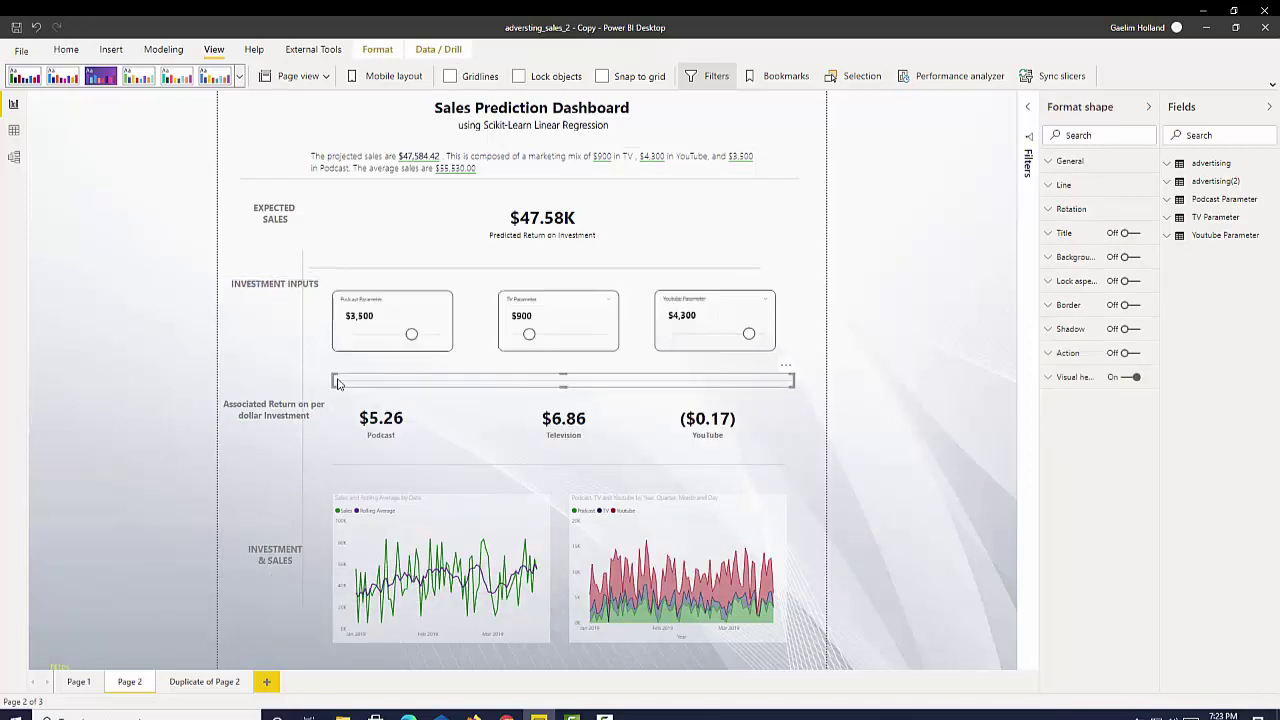
{"action": "left_click", "coordinate": [281, 412]}
{"action": "left_click", "coordinate": [434, 200]}
{"action": "left_click", "coordinate": [267, 409]}
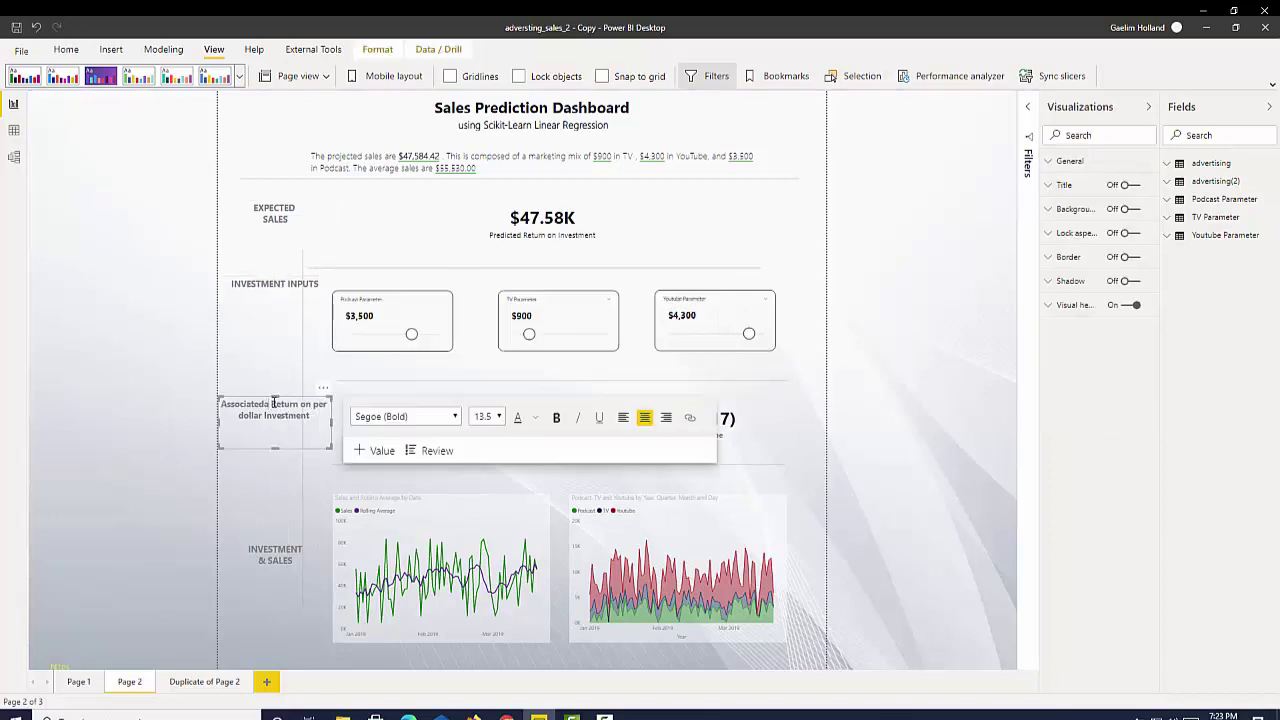
{"action": "triple_click", "coordinate": [274, 403]}
{"action": "type", "text": "w"}
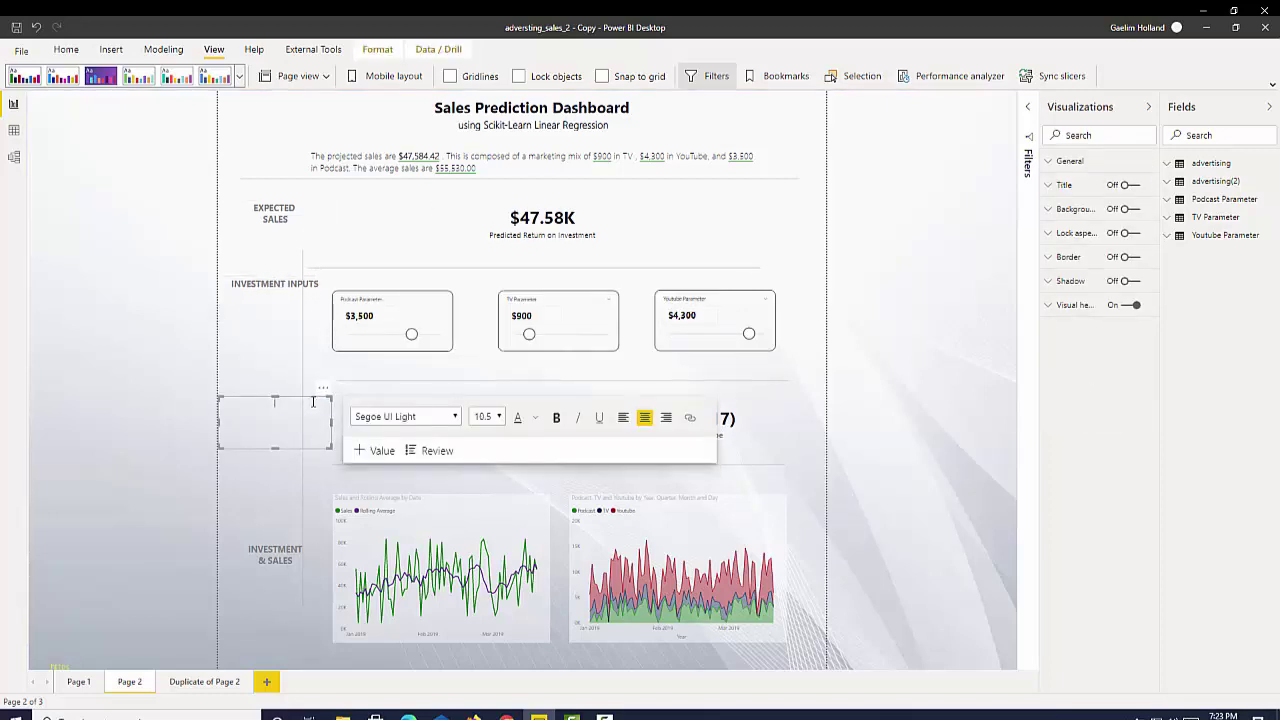
- Split INVESTMENT INPUTS onto two lines and place a copy in the associated return row, clearing the copy's text
{"action": "left_click", "coordinate": [281, 284]}
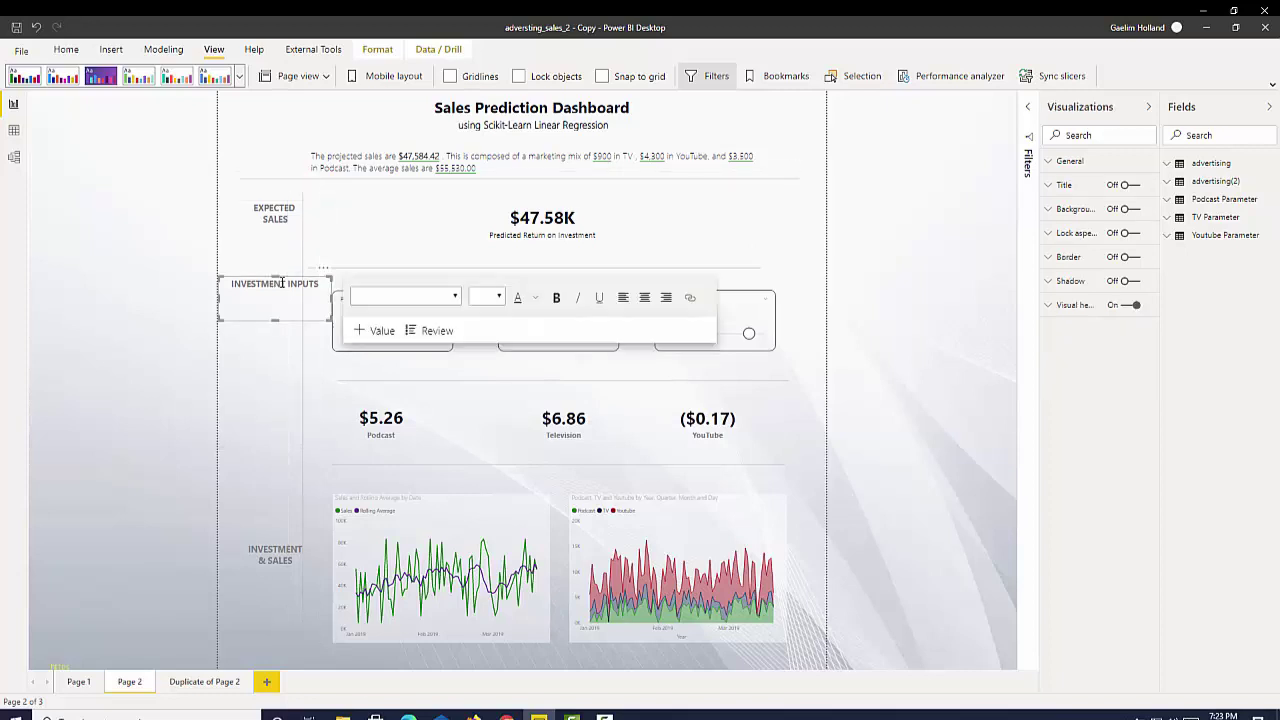
{"action": "left_click", "coordinate": [286, 366]}
{"action": "left_click", "coordinate": [255, 283]}
{"action": "key", "text": "ctrl+c"}
{"action": "key", "text": "ctrl+v"}
{"action": "left_click_drag", "start_coordinate": [312, 283], "coordinate": [312, 402]}
{"action": "left_click_drag", "start_coordinate": [292, 420], "coordinate": [256, 408]}
{"action": "key", "text": "ctrl+a"}
{"action": "key", "text": "BackSpace"}
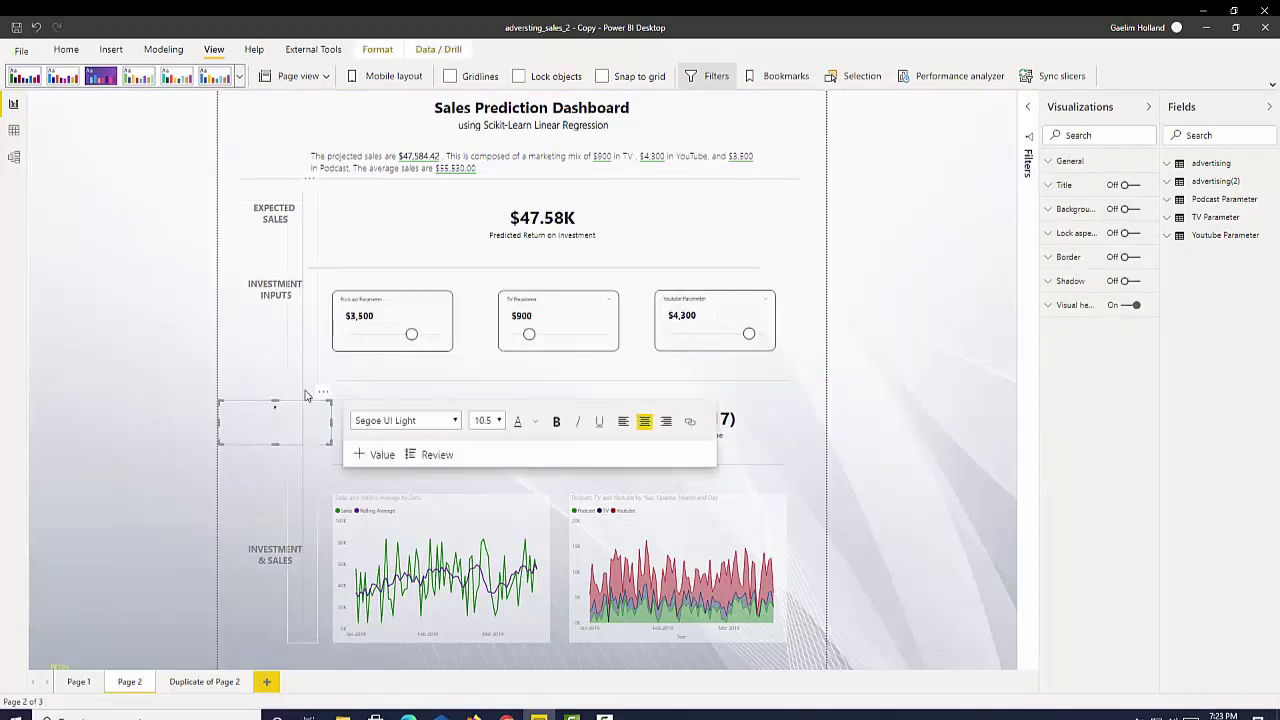
- Try to change the font size and typeface of the emptied heading copy
{"action": "left_click", "coordinate": [498, 421]}
{"action": "left_click", "coordinate": [485, 517]}
{"action": "left_click", "coordinate": [454, 421]}
{"action": "scroll", "coordinate": [385, 594], "scroll_direction": "down", "scroll_amount": 1}
{"action": "left_click", "coordinate": [376, 607]}
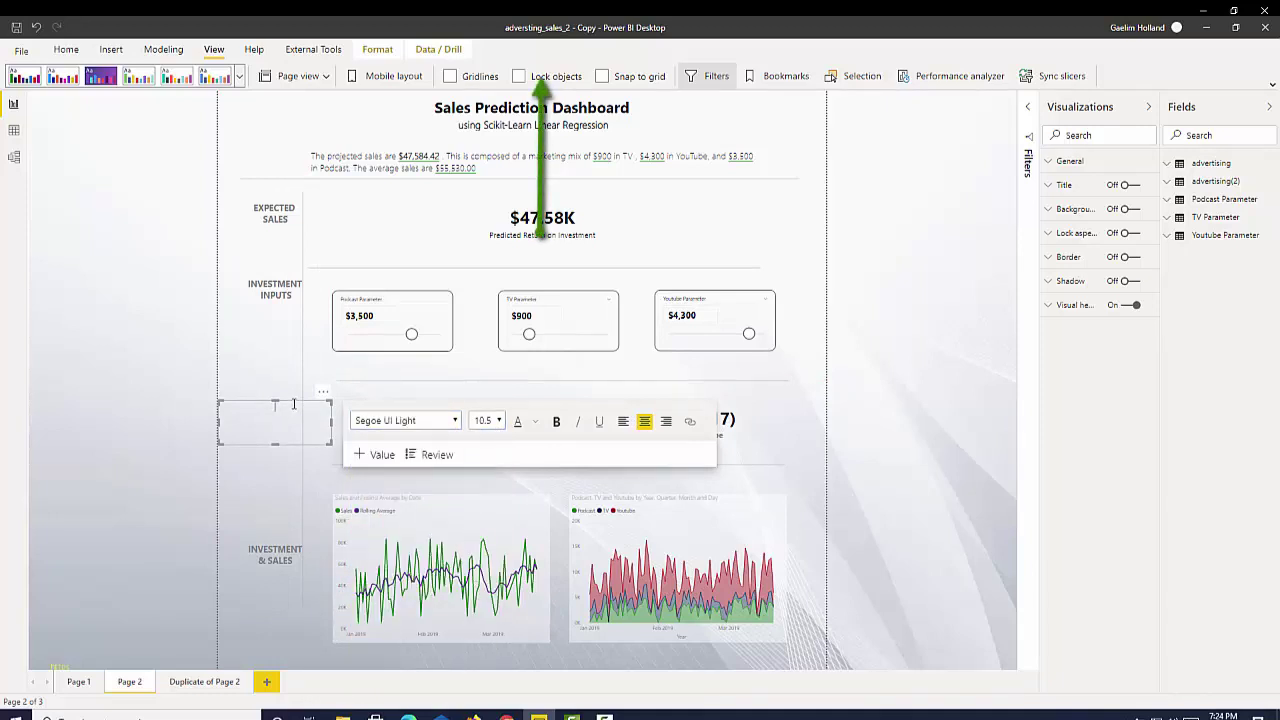
- Shift the vertical divider right and paste a copy of the INVESTMENT INPUTS heading below, reworded as ASSOCIATED RETURN ON PER DOLLAR INVESTMENT
{"action": "left_click_drag", "start_coordinate": [304, 378], "coordinate": [334, 398]}
{"action": "left_click", "coordinate": [279, 283]}
{"action": "key", "text": "ctrl+v"}
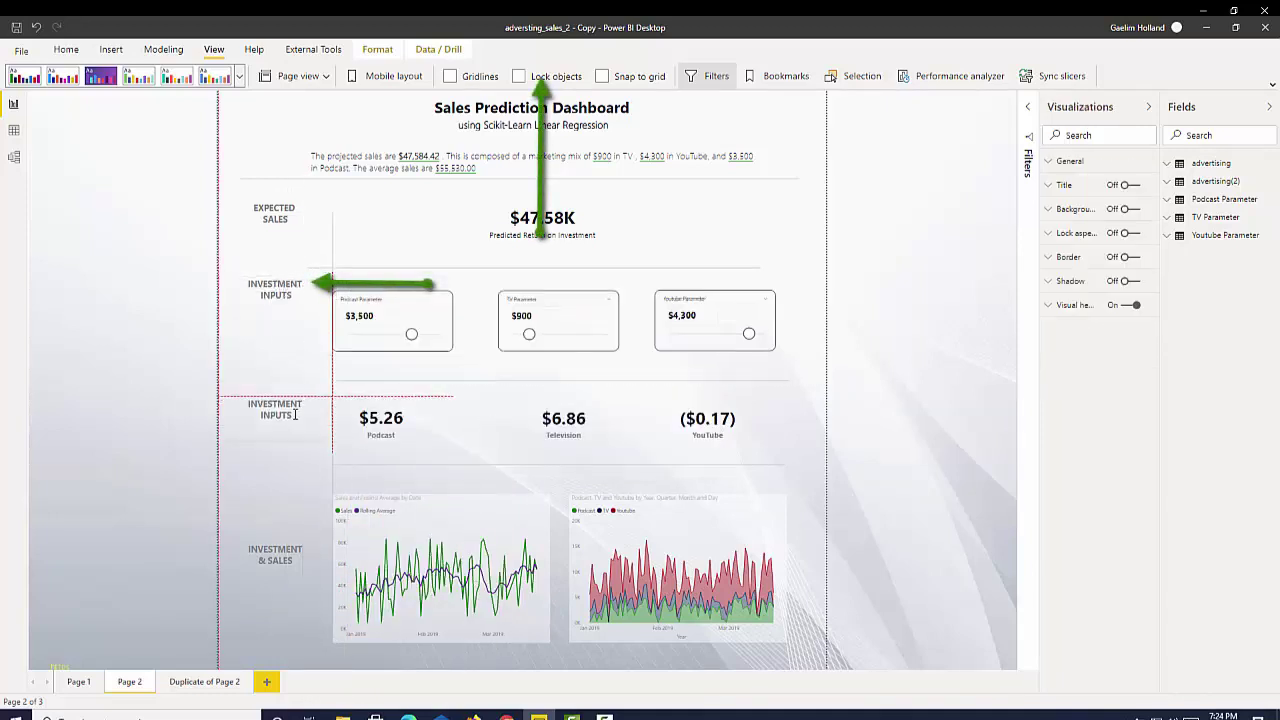
{"action": "left_click_drag", "start_coordinate": [298, 297], "coordinate": [295, 414]}
{"action": "key", "text": "Delete"}
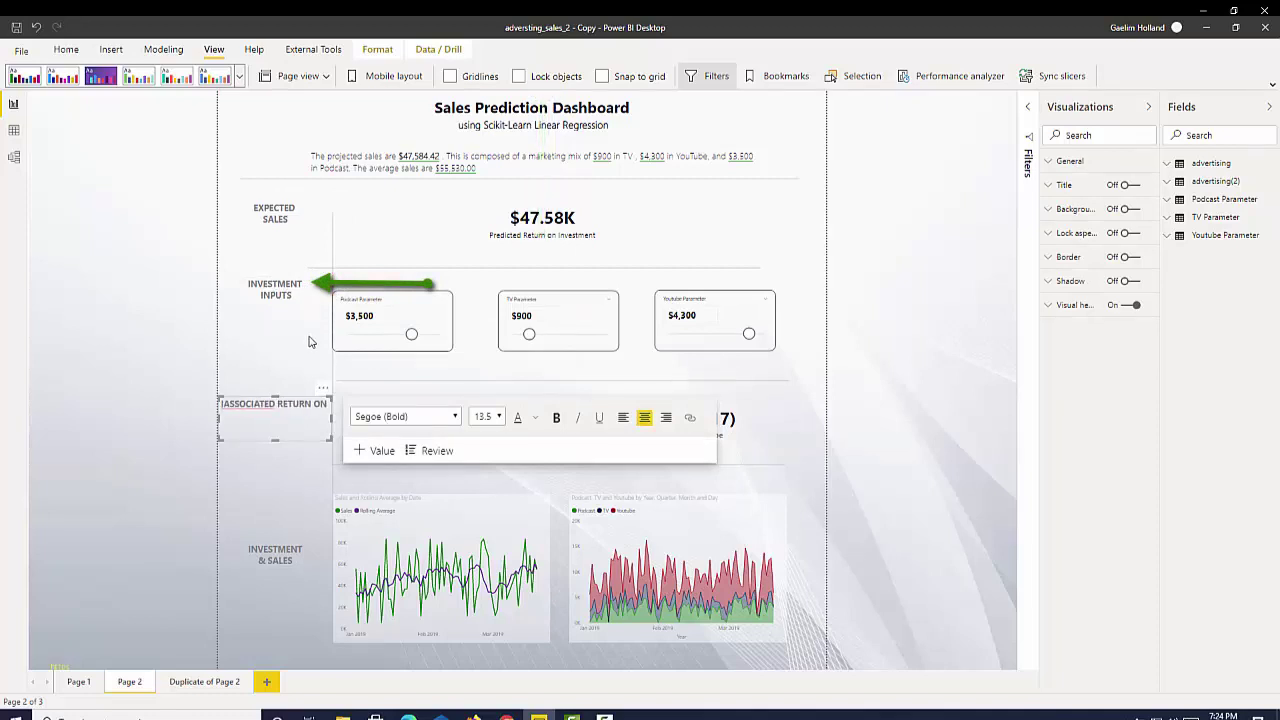
{"action": "type", "text": "ASSOCIATED RETURN ON PER DOLLAR INVESTMENT"}
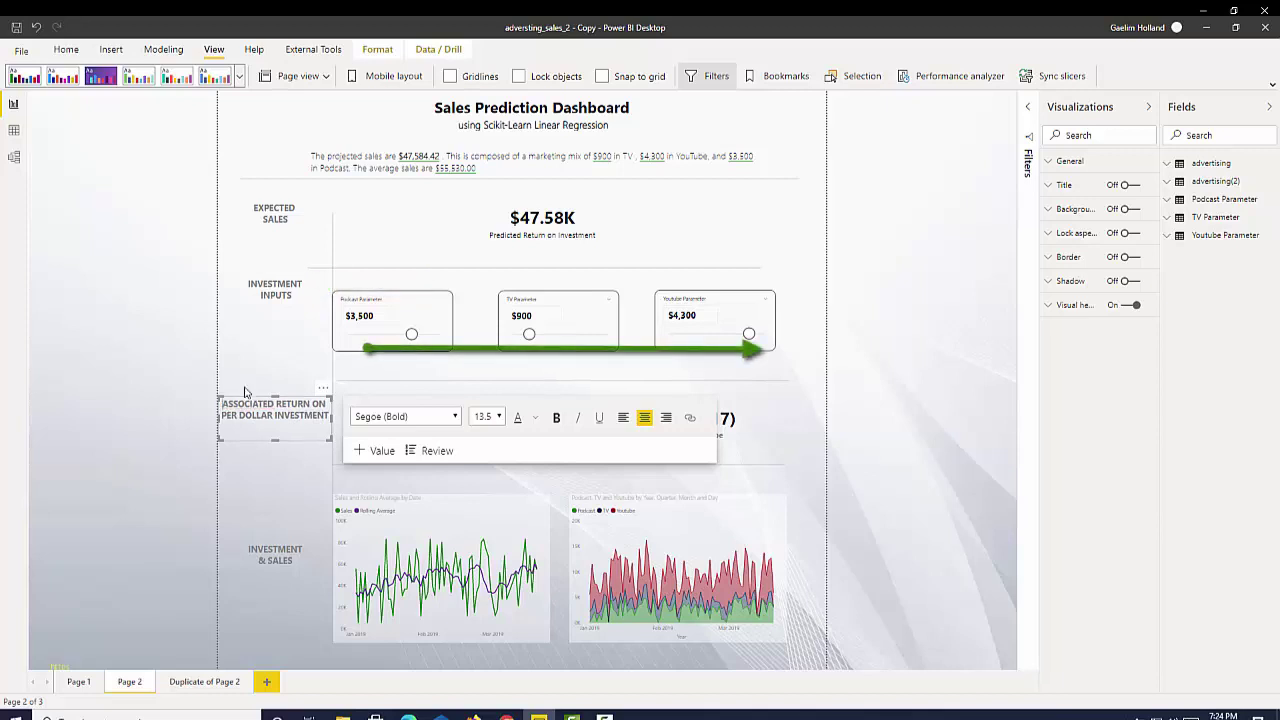
- Break the ASSOCIATED RETURN ON PER DOLLAR INVESTMENT heading into four lines and make its text box taller
{"action": "left_click", "coordinate": [263, 349]}
{"action": "left_click", "coordinate": [273, 408]}
{"action": "key", "text": "Return"}
{"action": "left_click", "coordinate": [275, 418]}
{"action": "key", "text": "Return"}
{"action": "left_click_drag", "start_coordinate": [279, 444], "coordinate": [279, 463]}
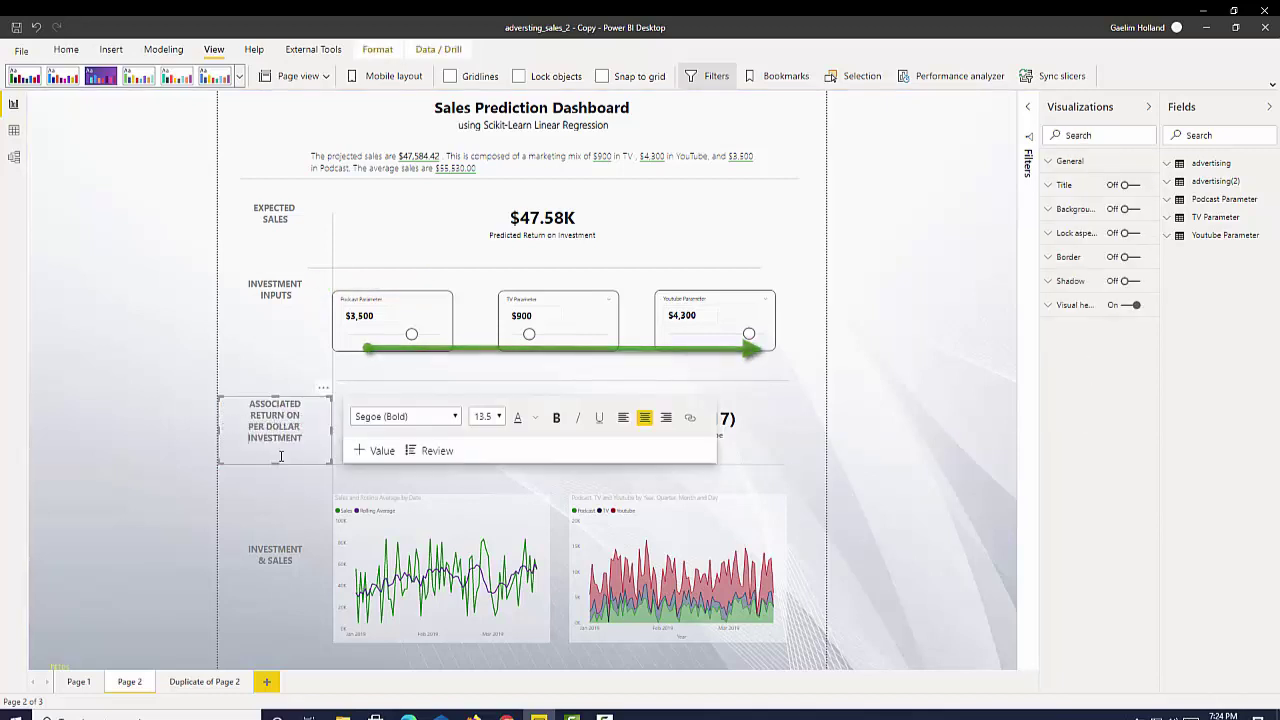
- Move the Podcast Parameter slicer slightly right and shift the vertical divider left, clear of the slicer
{"action": "left_click", "coordinate": [385, 265]}
{"action": "left_click", "coordinate": [409, 311]}
{"action": "left_click_drag", "start_coordinate": [441, 292], "coordinate": [462, 293]}
{"action": "left_click_drag", "start_coordinate": [333, 299], "coordinate": [313, 280]}
{"action": "left_click", "coordinate": [446, 464]}
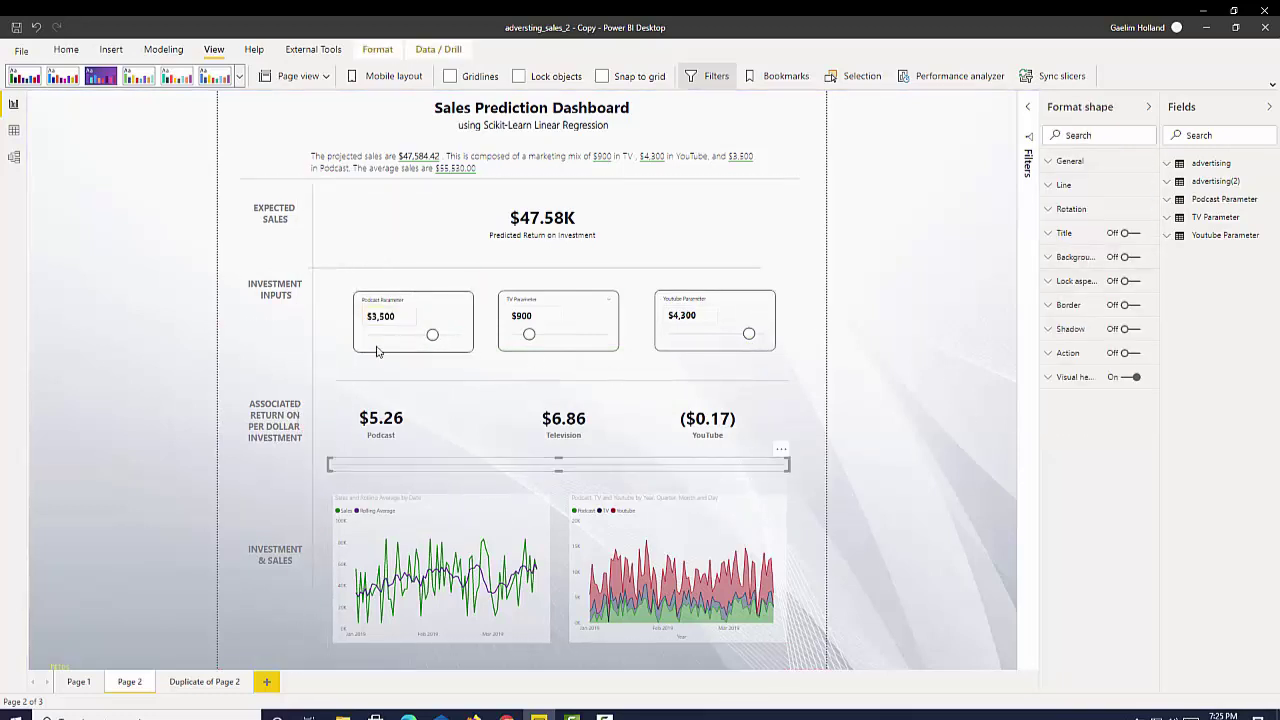
- Move the $5.26 Podcast and ($0.17) YouTube return cards right, centering them under their slicers
{"action": "left_click", "coordinate": [532, 420]}
{"action": "left_click", "coordinate": [404, 422]}
{"action": "left_click_drag", "start_coordinate": [314, 423], "coordinate": [346, 430]}
{"action": "left_click", "coordinate": [485, 418]}
{"action": "left_click", "coordinate": [592, 428]}
{"action": "left_click", "coordinate": [680, 426]}
{"action": "left_click_drag", "start_coordinate": [627, 421], "coordinate": [647, 435]}
{"action": "left_click", "coordinate": [824, 477]}
- Move the separator beneath the Expected Sales value up and right, and resize the projected sales paragraph's text box
{"action": "left_click_drag", "start_coordinate": [521, 267], "coordinate": [543, 252]}
{"action": "left_click", "coordinate": [546, 482]}
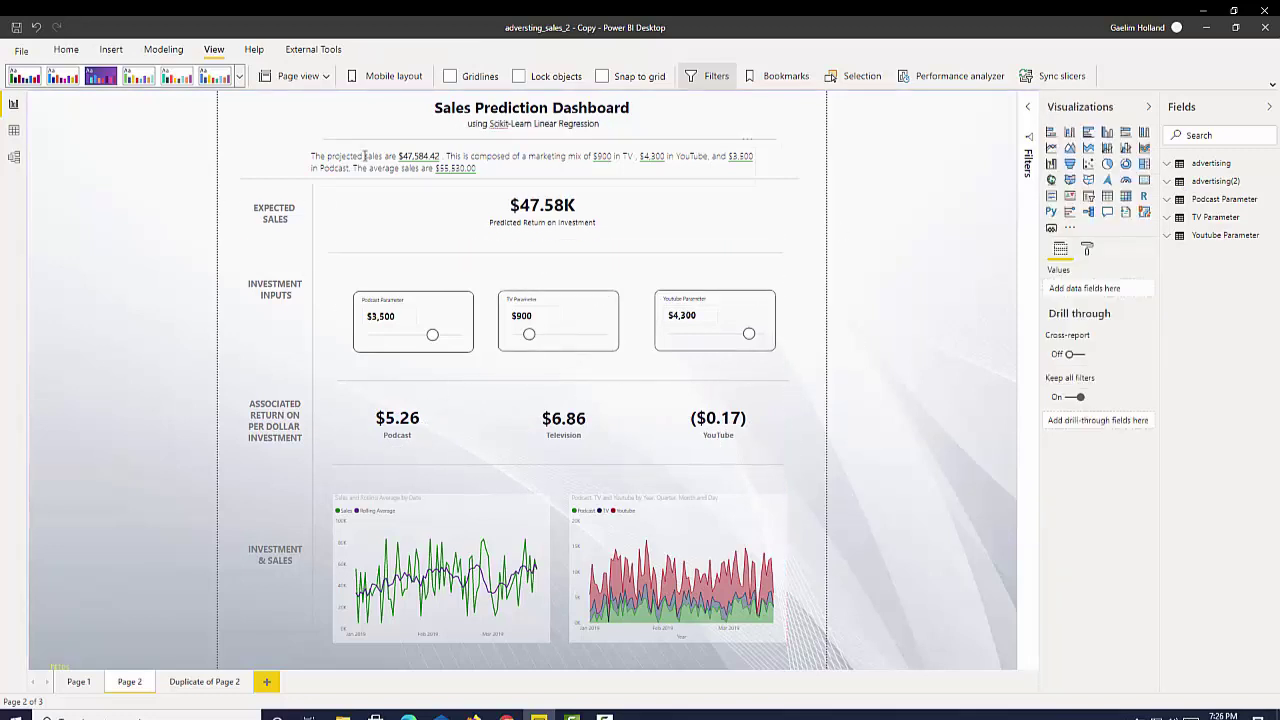
{"action": "left_click", "coordinate": [365, 156]}
{"action": "left_click_drag", "start_coordinate": [749, 183], "coordinate": [794, 174]}
{"action": "left_click", "coordinate": [392, 192]}
- Set the page height to 1250 pixels in the custom page size
{"action": "left_click", "coordinate": [971, 429]}
{"action": "left_click", "coordinate": [1087, 249]}
{"action": "left_click", "coordinate": [1073, 323]}
{"action": "left_click", "coordinate": [1007, 471]}
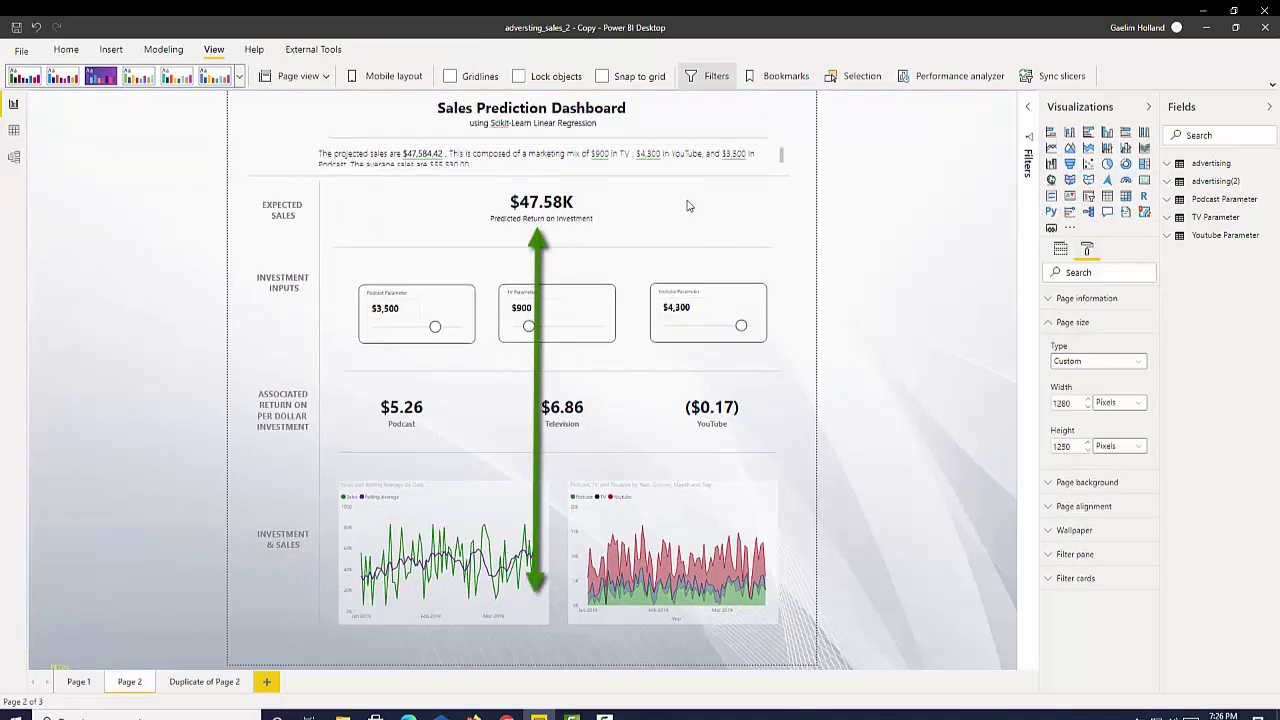
- Move all the page's objects slightly down and shift the title right towards the page center
{"action": "key", "text": "ctrl+a"}
{"action": "left_click", "coordinate": [655, 204]}
{"action": "key", "text": "ctrl+a"}
{"action": "left_click", "coordinate": [672, 117], "text": "ctrl"}
{"action": "left_click_drag", "start_coordinate": [768, 123], "coordinate": [793, 160]}
{"action": "left_click", "coordinate": [779, 122]}
{"action": "left_click", "coordinate": [905, 420]}
{"action": "left_click", "coordinate": [700, 530]}
{"action": "left_click", "coordinate": [1087, 249]}
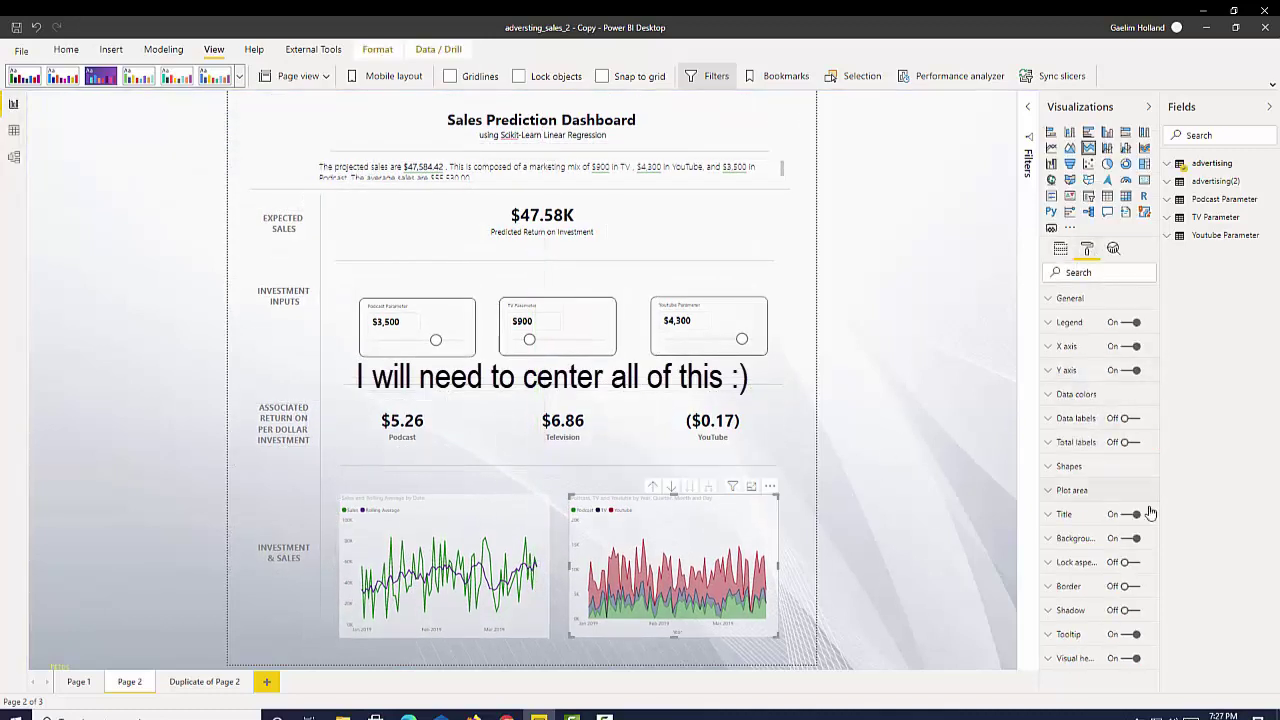
{"action": "left_click", "coordinate": [845, 319]}
- Remove the wallpaper image and add the dark dashboard image as page background with Fit scaling and 0% transparency
{"action": "left_click", "coordinate": [1087, 250]}
{"action": "left_click", "coordinate": [1083, 325]}
{"action": "left_click", "coordinate": [1085, 487]}
{"action": "left_click", "coordinate": [1085, 346]}
{"action": "left_click", "coordinate": [1078, 393]}
{"action": "left_click", "coordinate": [1053, 348]}
{"action": "left_click", "coordinate": [1101, 466]}
{"action": "double_click", "coordinate": [263, 130]}
{"action": "left_click_drag", "start_coordinate": [1059, 436], "coordinate": [1058, 436]}
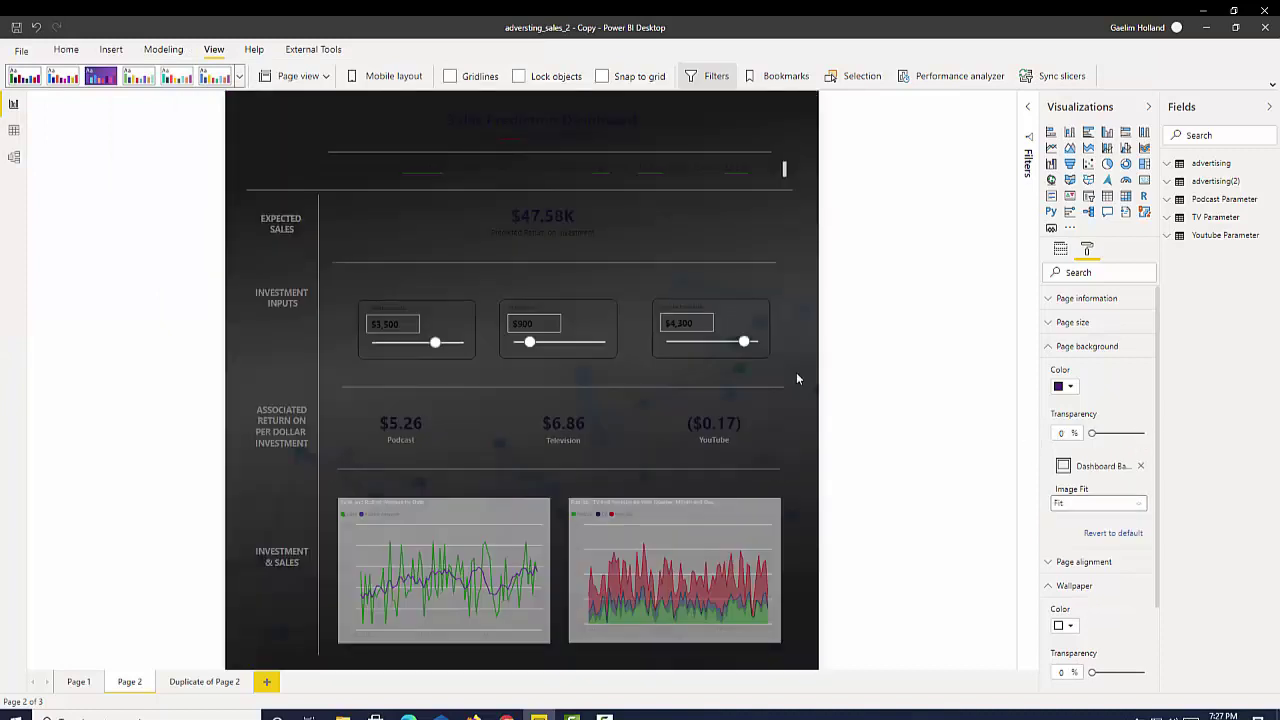
{"action": "left_click", "coordinate": [576, 130]}
{"action": "key", "text": "ctrl+a"}
{"action": "left_click", "coordinate": [462, 322]}
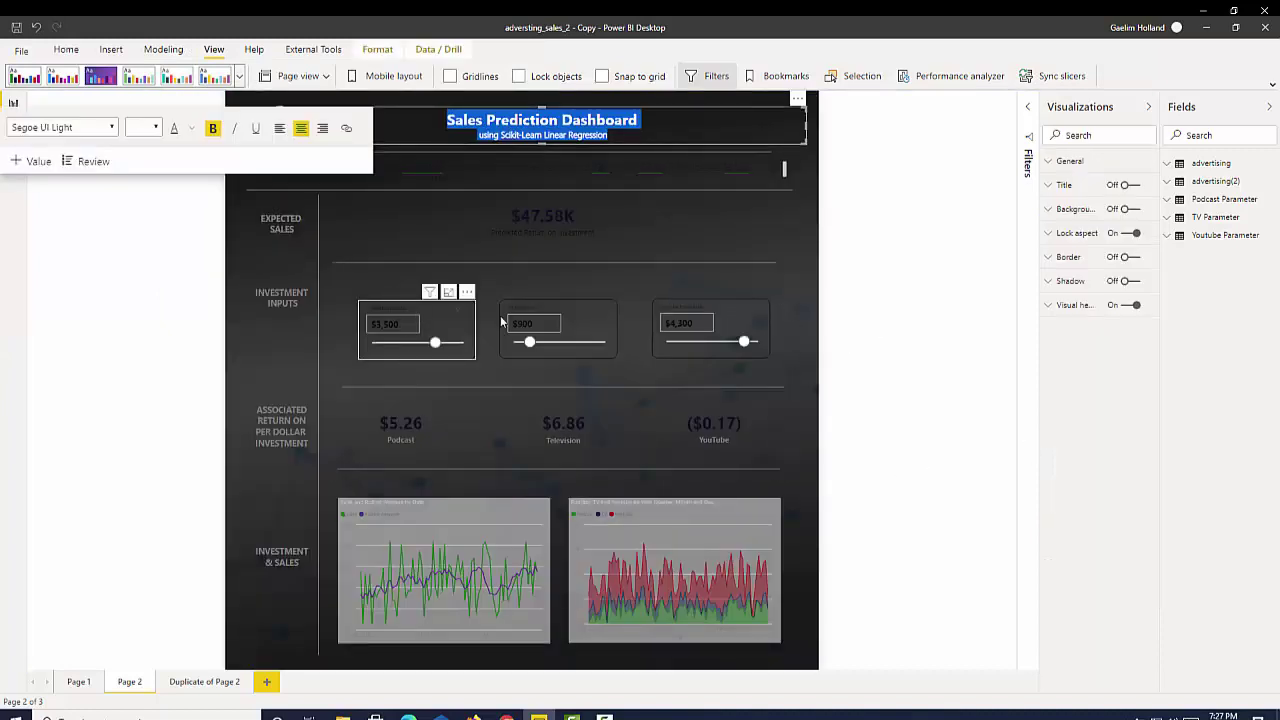
{"action": "left_click", "coordinate": [787, 541]}
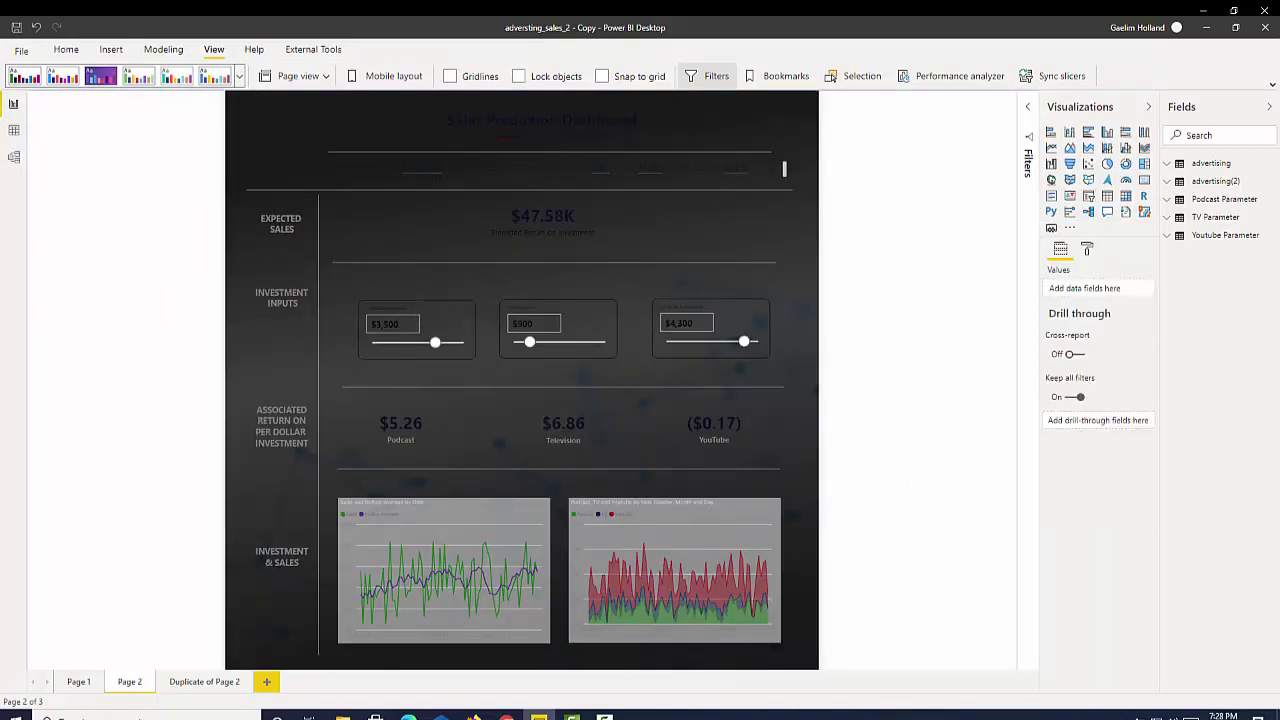
- Turn on the background of the three investment slicers and give it a custom dark red color
{"action": "left_click", "coordinate": [454, 314]}
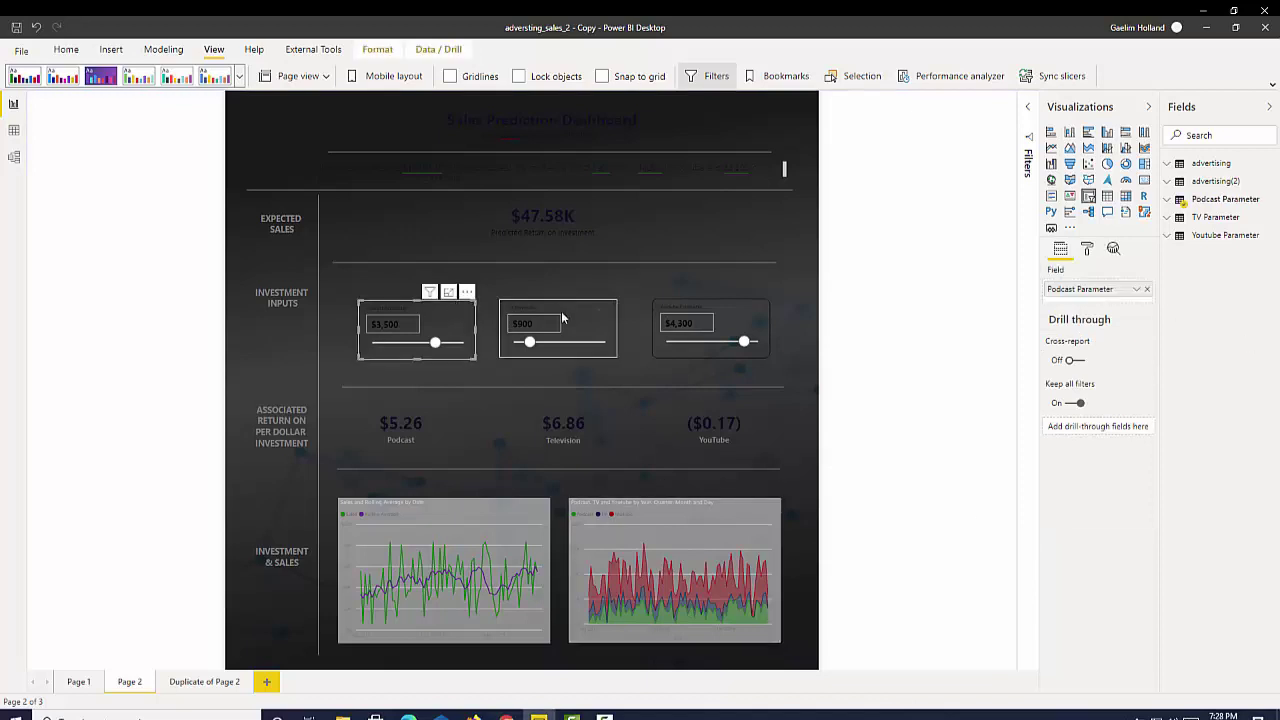
{"action": "left_click", "coordinate": [565, 318], "text": "ctrl"}
{"action": "left_click", "coordinate": [722, 318], "text": "ctrl"}
{"action": "left_click", "coordinate": [1087, 249]}
{"action": "left_click", "coordinate": [1129, 418]}
{"action": "left_click", "coordinate": [1070, 459]}
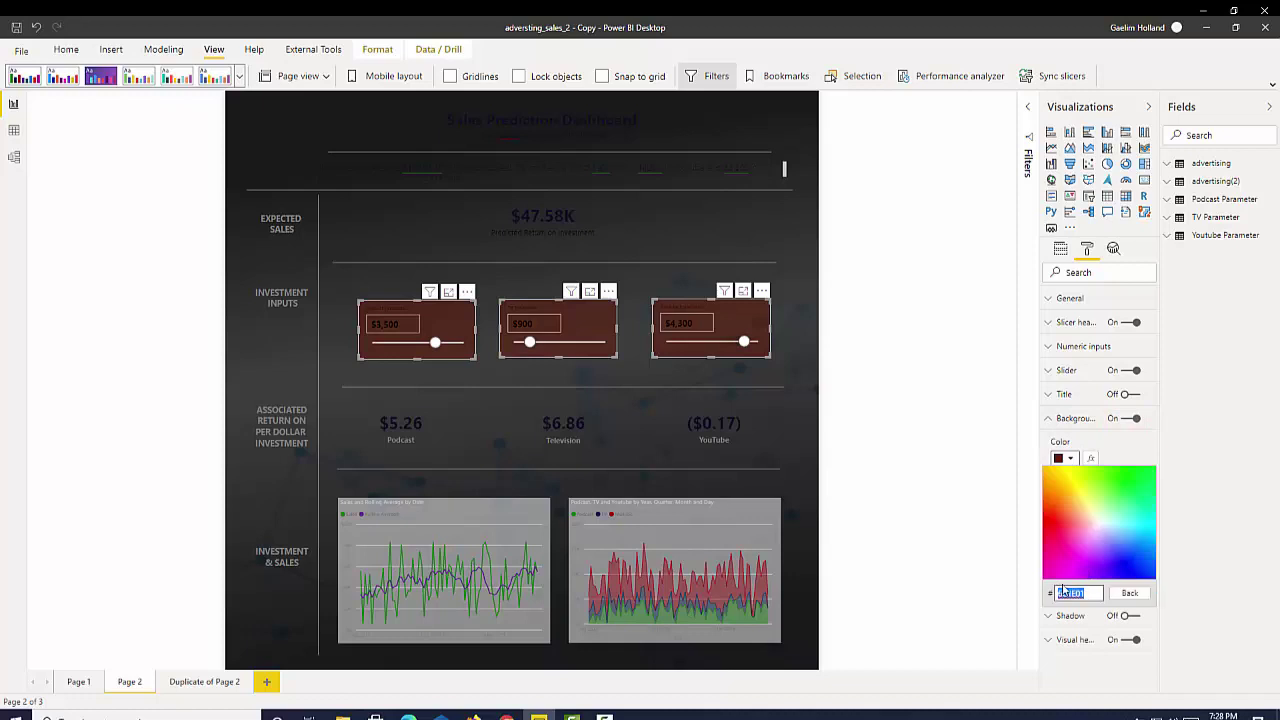
{"action": "left_click", "coordinate": [988, 570]}
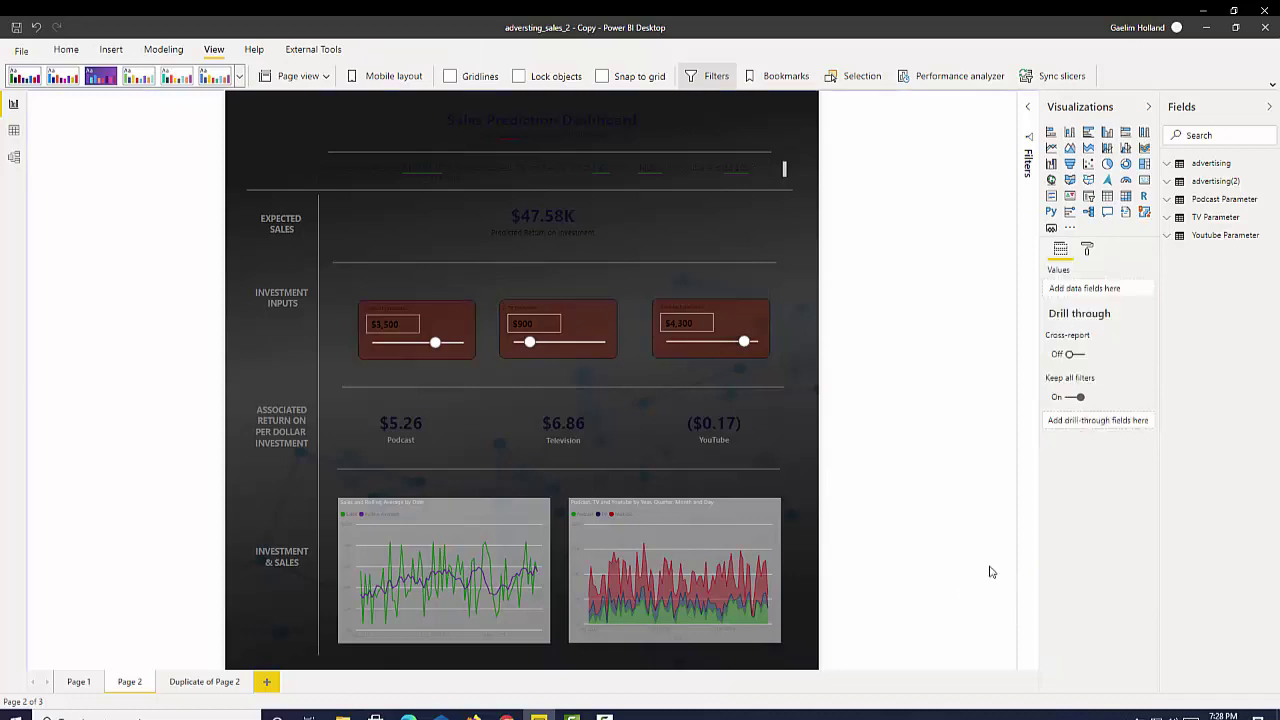
- Try several report themes from the theme gallery on the dashboard page
{"action": "left_click", "coordinate": [239, 76]}
{"action": "left_click", "coordinate": [316, 217]}
{"action": "left_click", "coordinate": [239, 76]}
{"action": "left_click", "coordinate": [60, 131]}
{"action": "left_click", "coordinate": [239, 76]}
{"action": "left_click", "coordinate": [162, 193]}
{"action": "left_click", "coordinate": [539, 716]}
{"action": "left_click", "coordinate": [539, 716]}
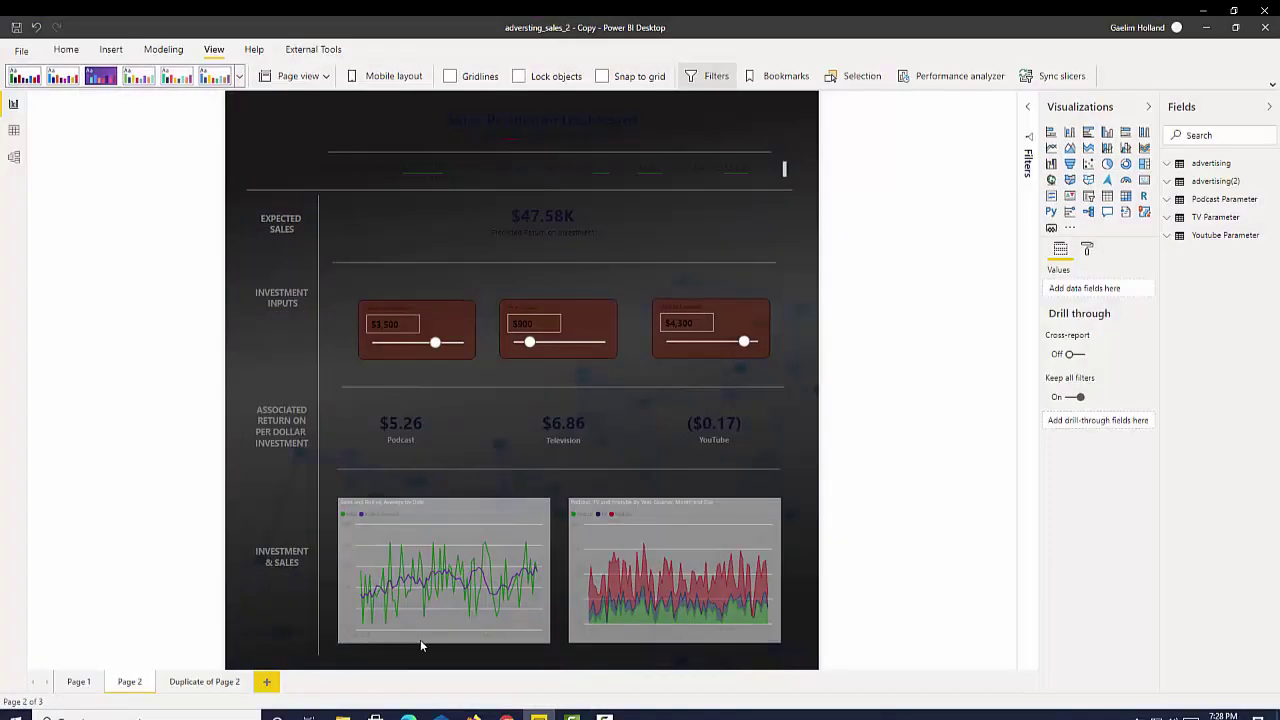
- Examine the section headings and the line chart's data colors on the Duplicate of Page 2 page
{"action": "left_click", "coordinate": [201, 687]}
{"action": "left_click", "coordinate": [287, 336]}
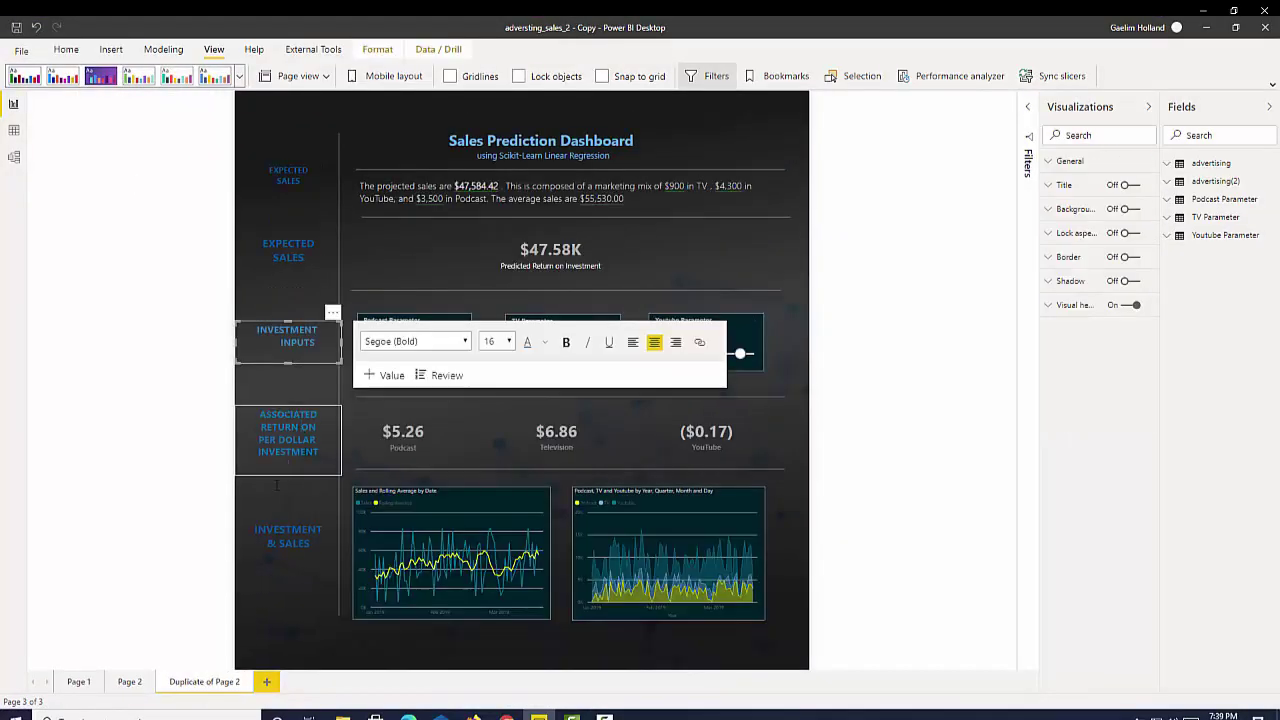
{"action": "left_click", "coordinate": [287, 433]}
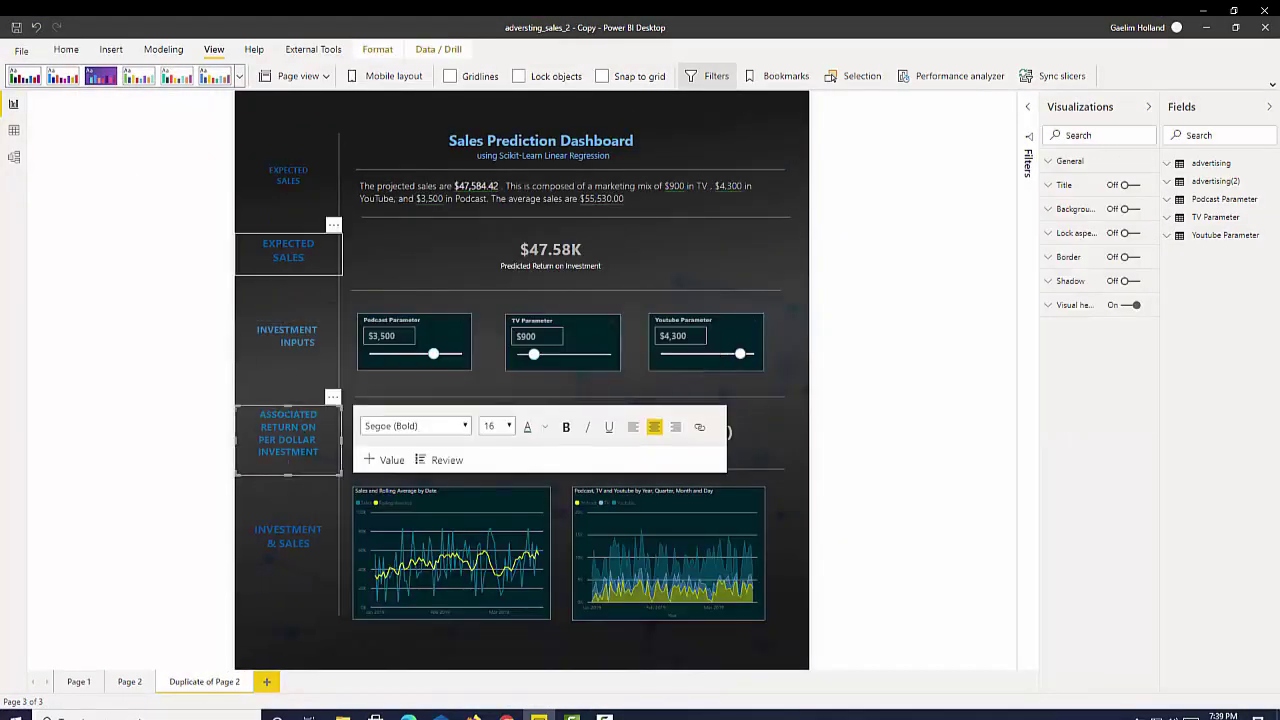
{"action": "left_click", "coordinate": [288, 252]}
{"action": "left_click", "coordinate": [288, 175]}
{"action": "left_click", "coordinate": [500, 560]}
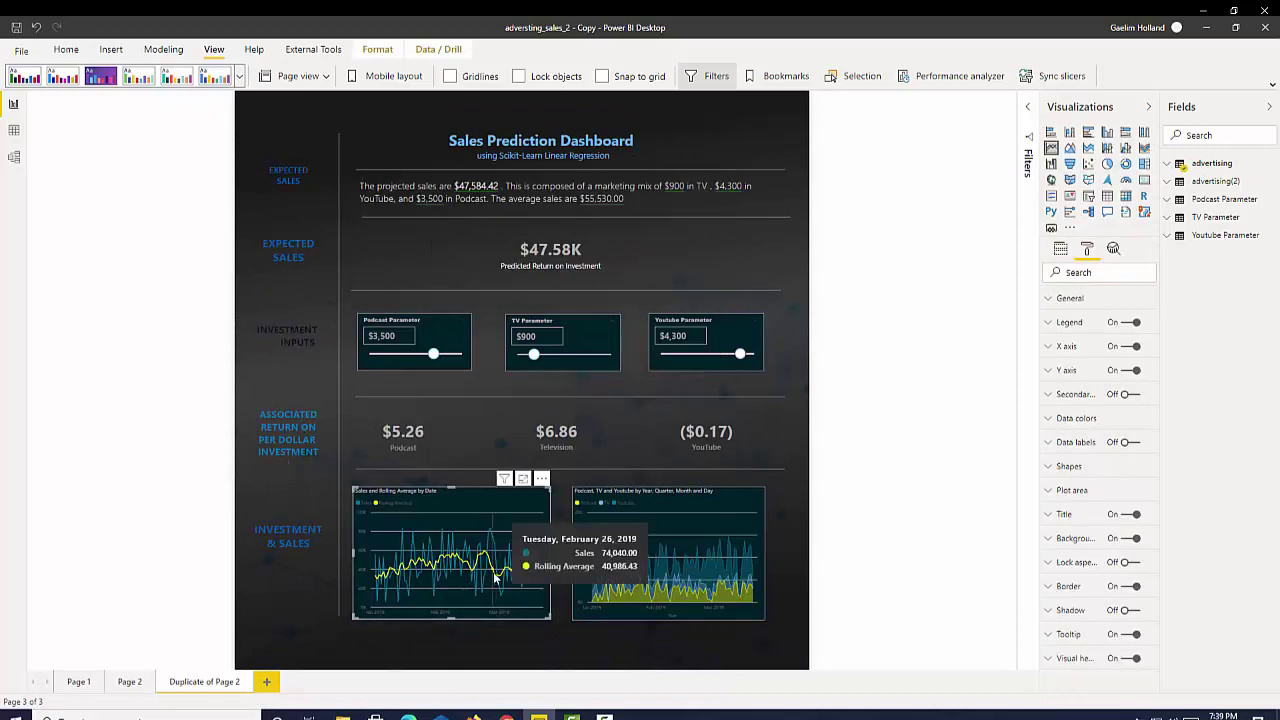
{"action": "left_click", "coordinate": [1072, 418]}
{"action": "left_click", "coordinate": [1060, 505]}
{"action": "left_click", "coordinate": [1072, 465]}
{"action": "left_click", "coordinate": [290, 183]}
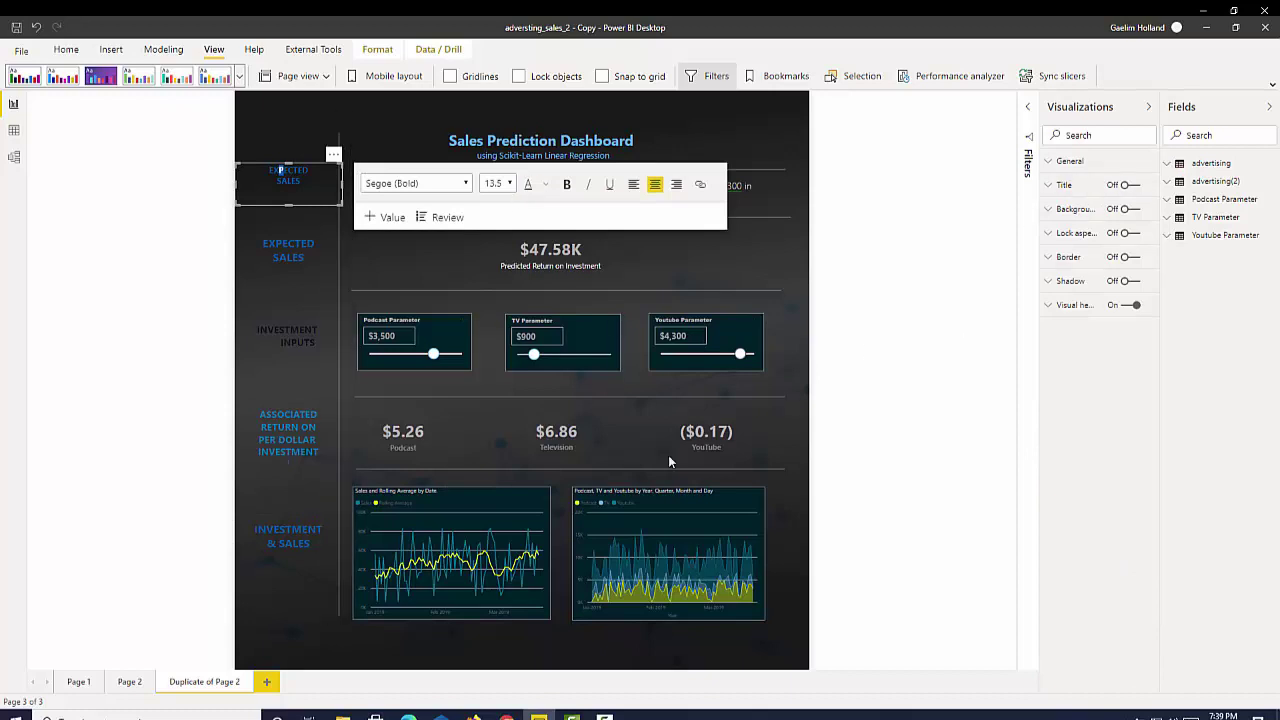
- On Page 2, color the line chart's Rolling Average series and the area chart's Podcast series yellow
{"action": "left_click", "coordinate": [128, 683]}
{"action": "left_click", "coordinate": [408, 522]}
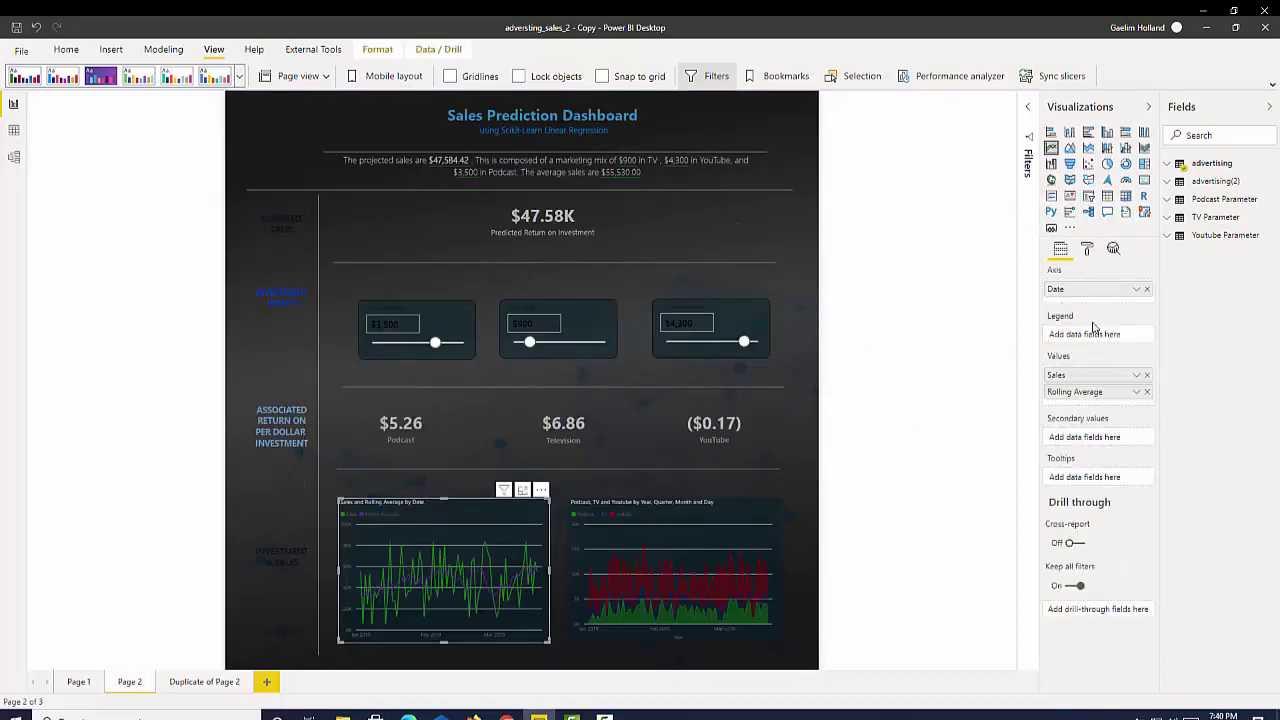
{"action": "left_click", "coordinate": [1087, 248]}
{"action": "left_click", "coordinate": [1076, 418]}
{"action": "left_click", "coordinate": [1071, 503]}
{"action": "left_click", "coordinate": [1072, 608]}
{"action": "left_click", "coordinate": [579, 588]}
{"action": "left_click", "coordinate": [1071, 435]}
{"action": "left_click", "coordinate": [1062, 539]}
{"action": "left_click", "coordinate": [470, 594]}
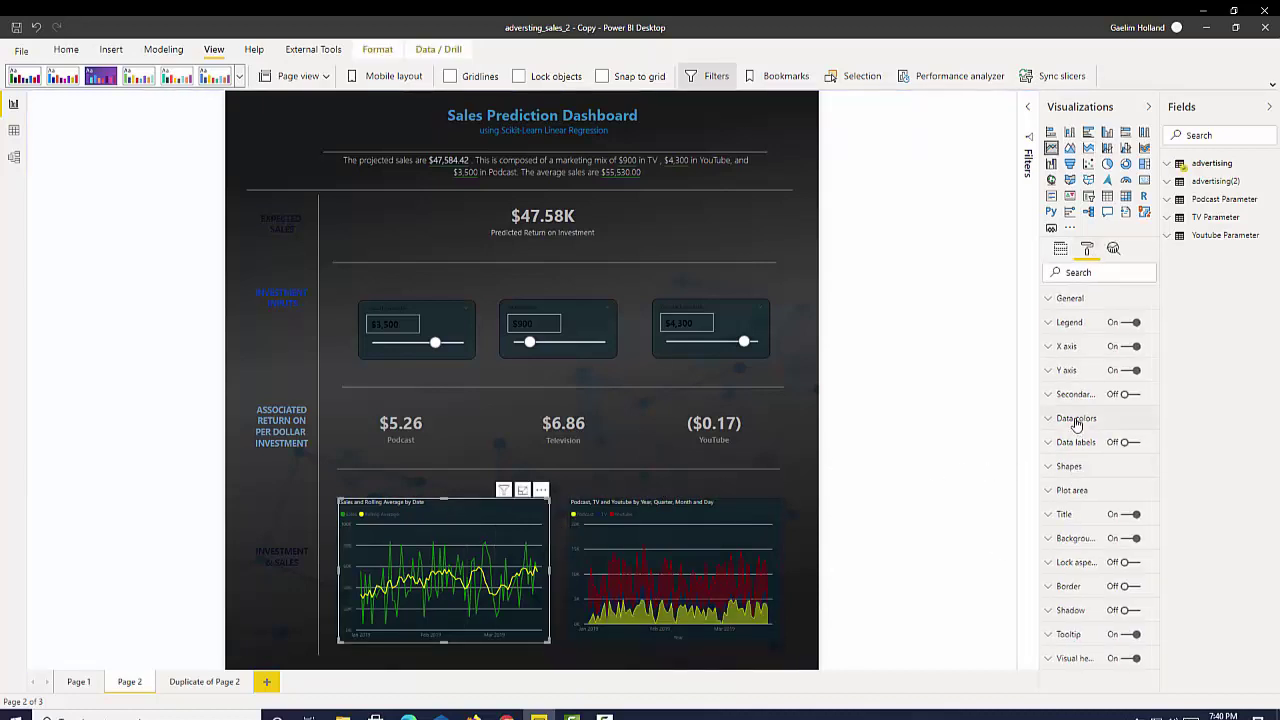
- Try several data colors for the Sales series of the Sales and Rolling Average chart
{"action": "left_click", "coordinate": [1076, 420]}
{"action": "left_click", "coordinate": [1071, 458]}
{"action": "left_click", "coordinate": [1077, 504]}
{"action": "left_click", "coordinate": [1071, 459]}
{"action": "left_click", "coordinate": [1082, 492]}
{"action": "left_click", "coordinate": [1071, 459]}
{"action": "left_click", "coordinate": [1104, 491]}
{"action": "left_click", "coordinate": [1068, 459]}
{"action": "left_click", "coordinate": [1094, 495]}
{"action": "left_click", "coordinate": [1068, 459]}
{"action": "left_click", "coordinate": [1083, 570]}
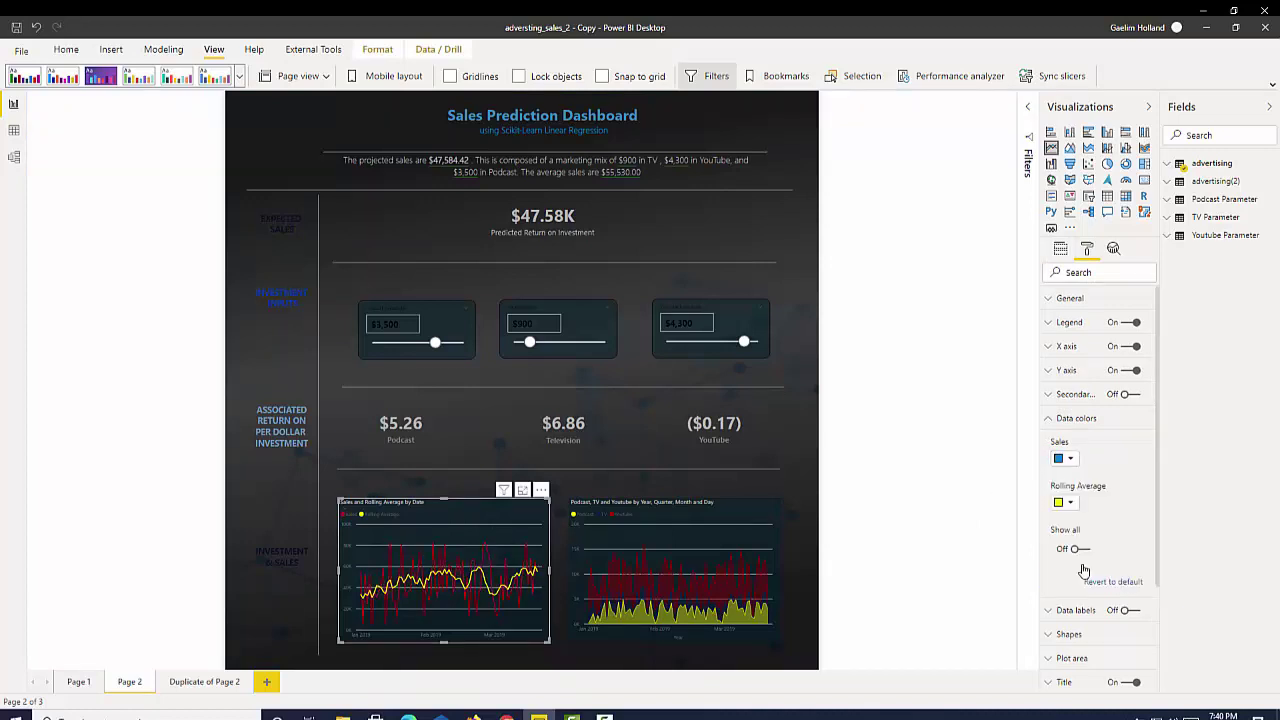
{"action": "left_click", "coordinate": [1068, 459]}
- Check the color of the Sales series in the line chart on the Duplicate of Page 2 page
{"action": "left_click", "coordinate": [200, 681]}
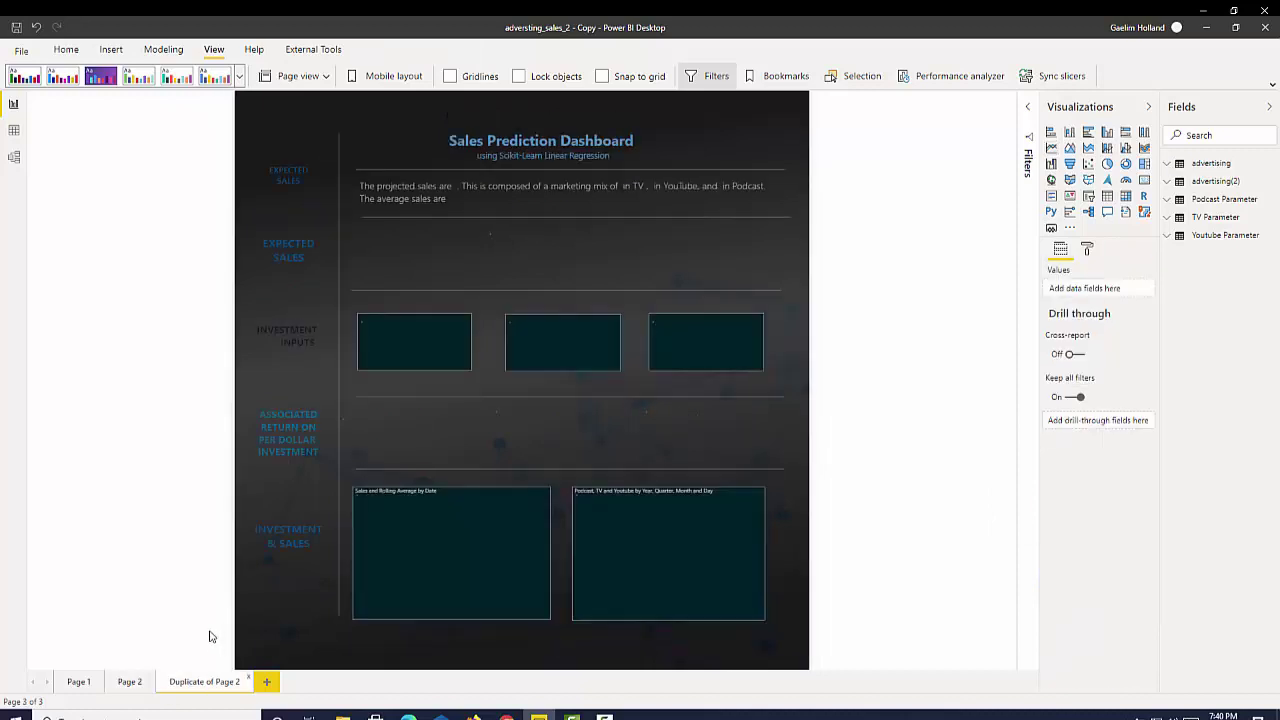
{"action": "left_click", "coordinate": [1087, 248]}
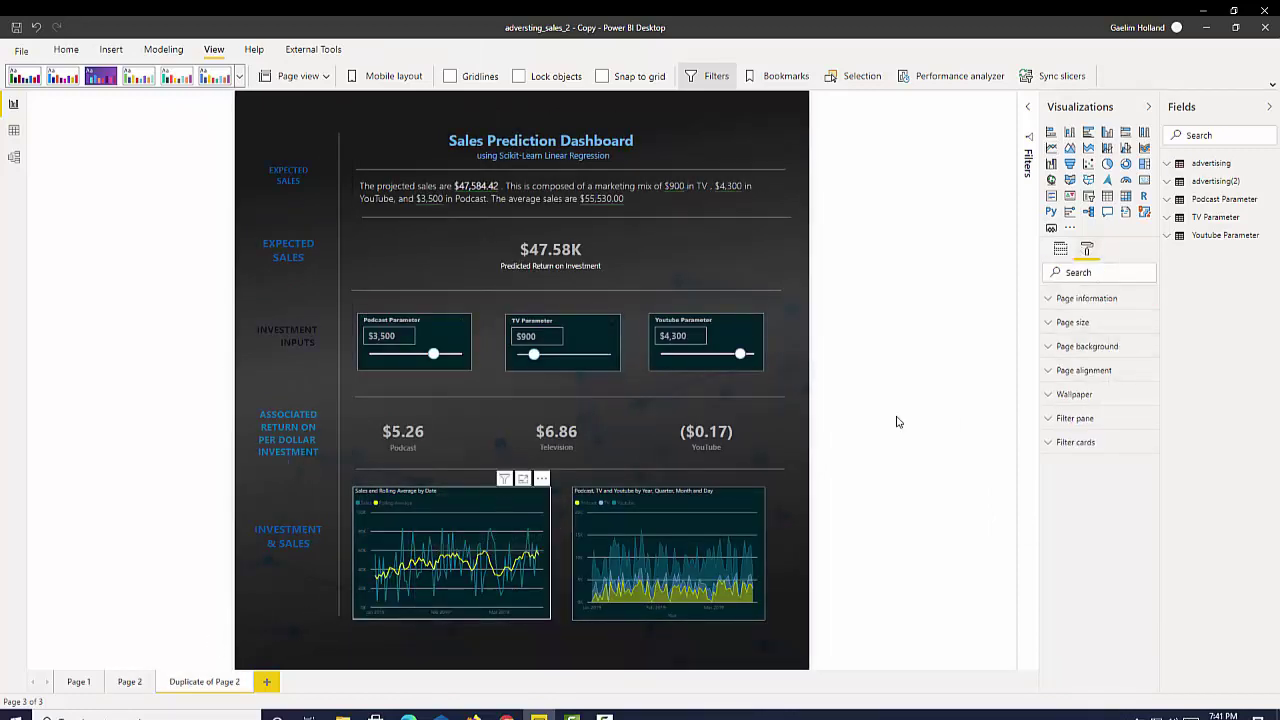
{"action": "left_click", "coordinate": [500, 550]}
{"action": "left_click", "coordinate": [1076, 418]}
{"action": "left_click", "coordinate": [1068, 459]}
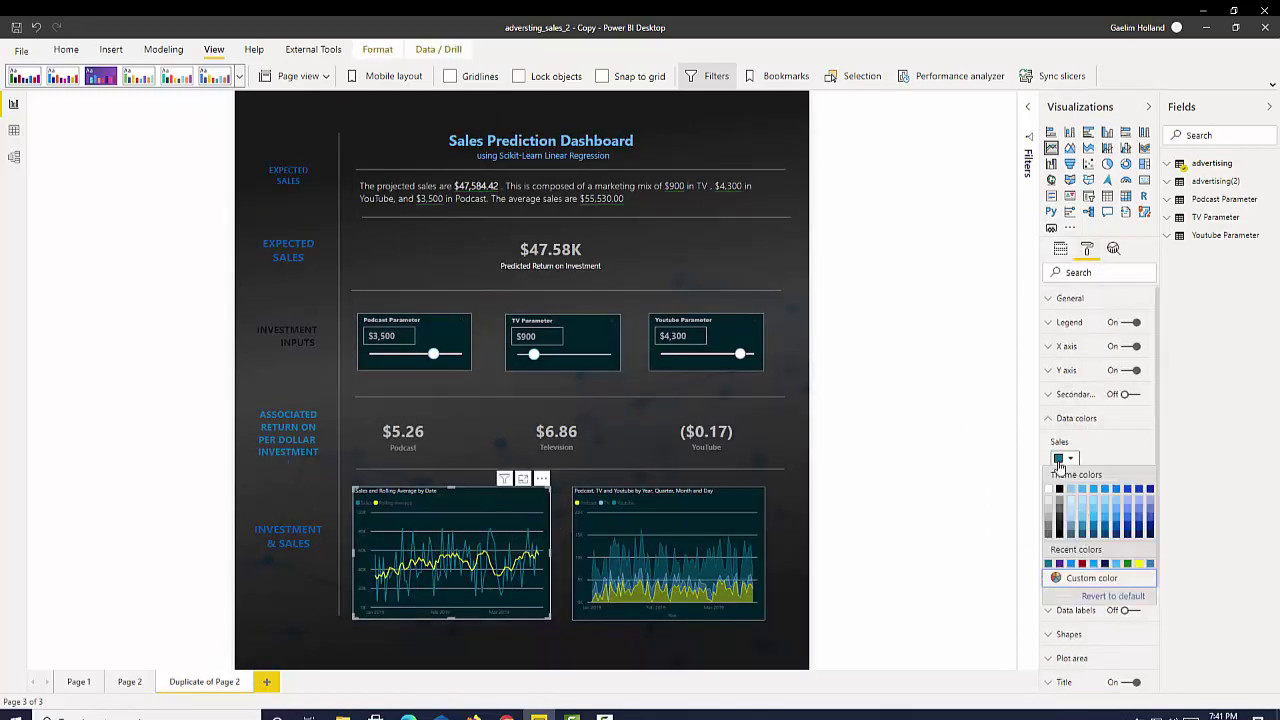
- On Page 2, set the Sales series of the line chart to a teal-blue color
{"action": "left_click", "coordinate": [129, 681]}
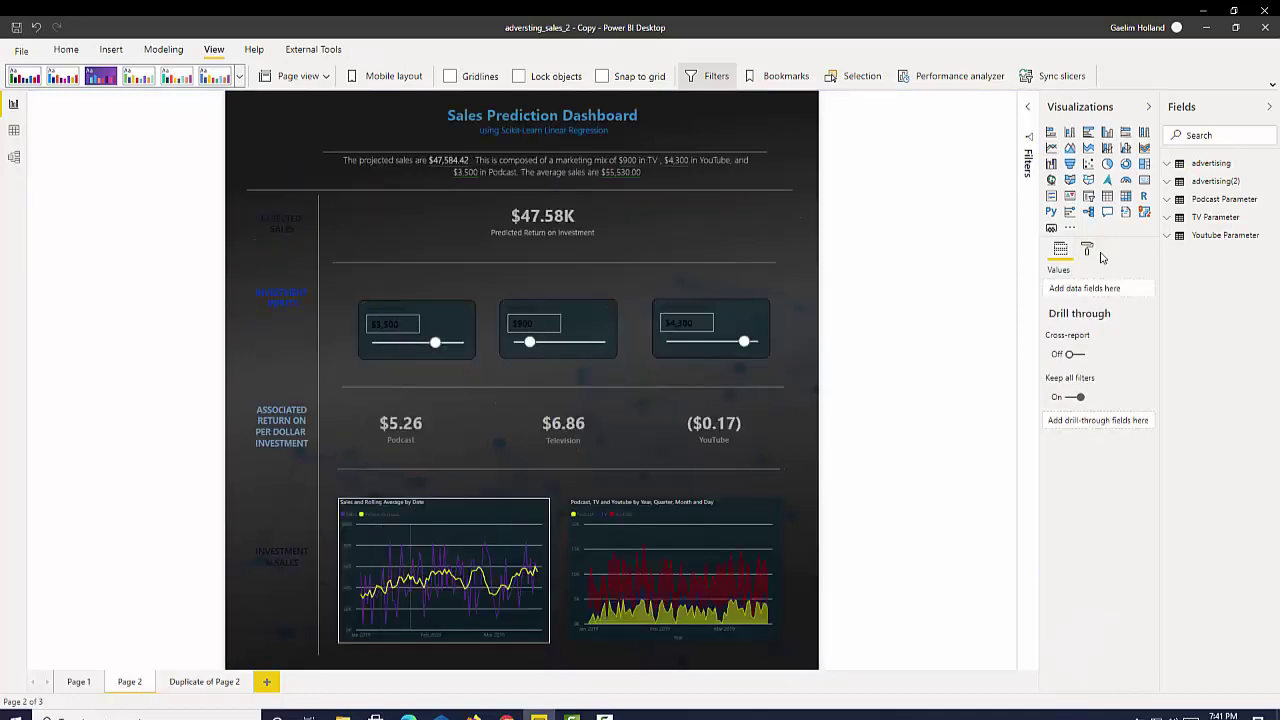
{"action": "left_click", "coordinate": [1088, 249]}
{"action": "left_click", "coordinate": [1076, 418]}
{"action": "left_click", "coordinate": [1063, 458]}
{"action": "left_click", "coordinate": [1058, 572]}
- In the area chart, color the YouTube series teal-blue and the TV series green
{"action": "left_click", "coordinate": [688, 515]}
{"action": "left_click", "coordinate": [1069, 524]}
{"action": "left_click", "coordinate": [1058, 632]}
{"action": "left_click", "coordinate": [1070, 479]}
{"action": "left_click", "coordinate": [1080, 585]}
{"action": "left_click", "coordinate": [949, 522]}
- Move the Predicted Return on Investment card slightly down and to the right
{"action": "left_click", "coordinate": [281, 556]}
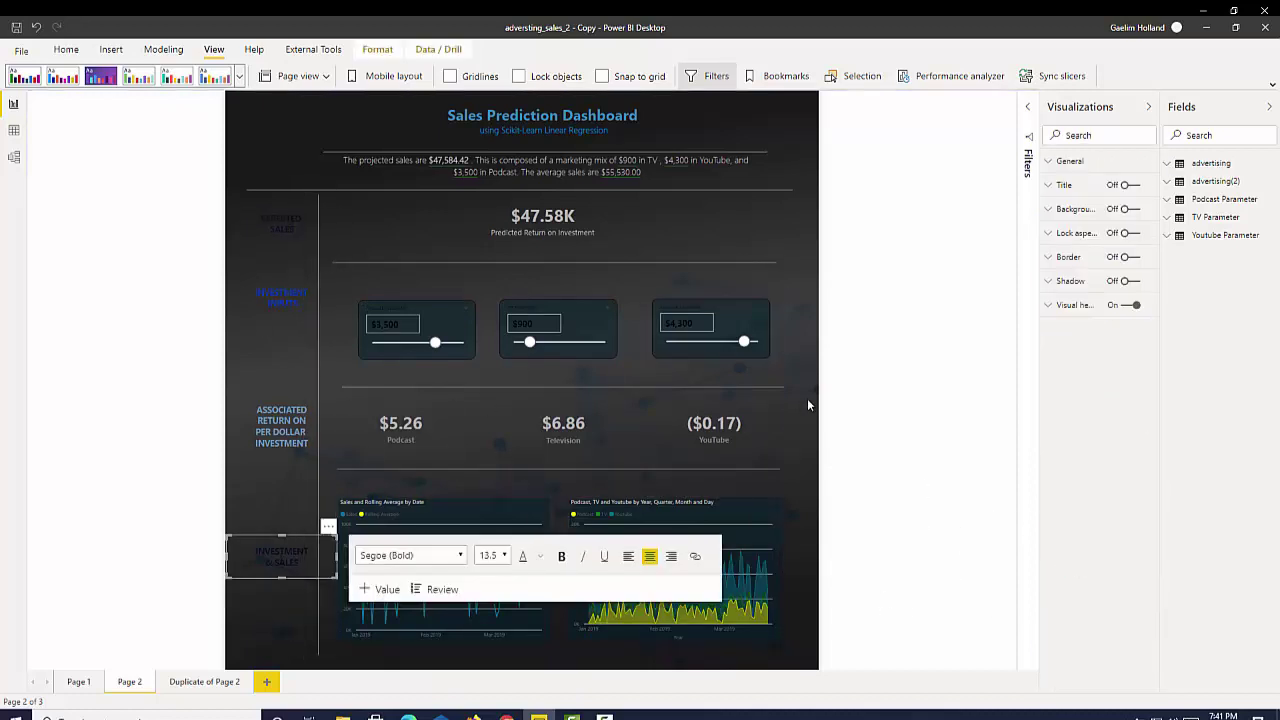
{"action": "left_click", "coordinate": [808, 405]}
{"action": "left_click", "coordinate": [281, 297]}
{"action": "left_click", "coordinate": [287, 390]}
{"action": "left_click_drag", "start_coordinate": [585, 226], "coordinate": [592, 231]}
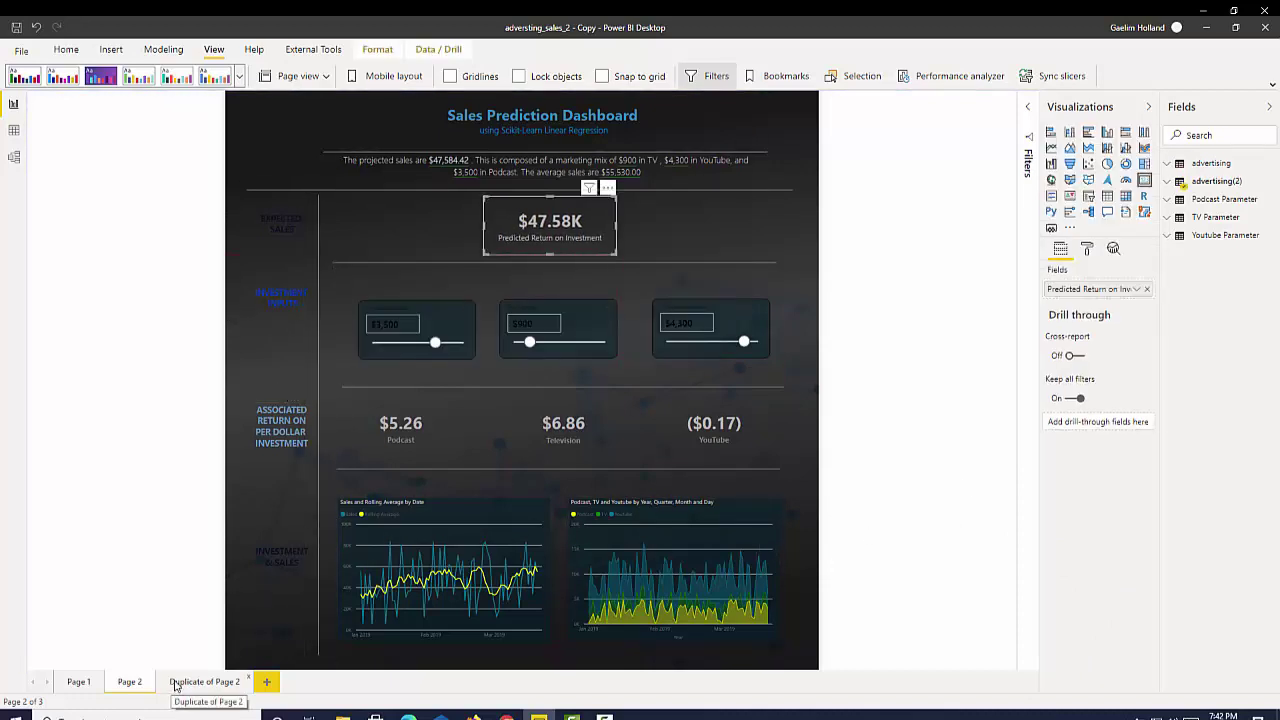
- Set the numeric input font color of the three investment slicers to light gray
{"action": "left_click", "coordinate": [417, 307], "text": "ctrl"}
{"action": "left_click", "coordinate": [568, 308], "text": "ctrl"}
{"action": "left_click", "coordinate": [712, 307], "text": "ctrl"}
{"action": "left_click", "coordinate": [588, 228], "text": "ctrl"}
{"action": "left_click", "coordinate": [1087, 249]}
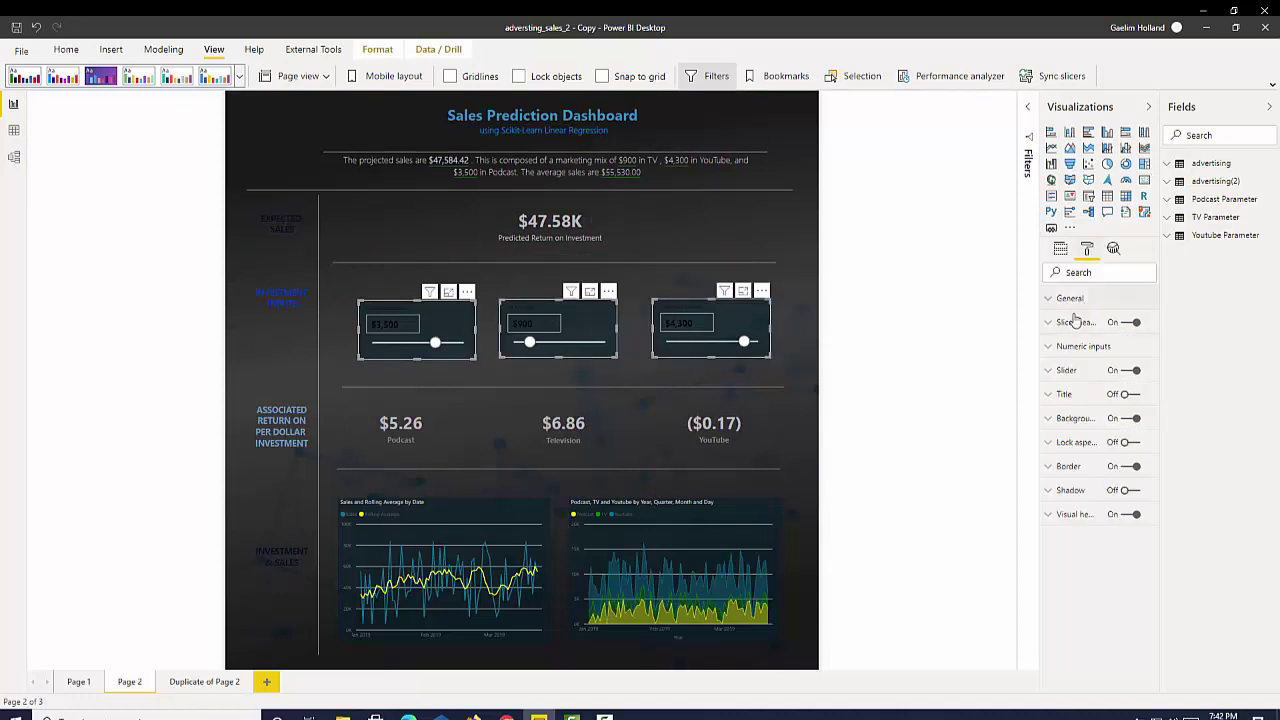
{"action": "left_click", "coordinate": [1073, 347]}
{"action": "left_click", "coordinate": [1064, 386]}
{"action": "left_click", "coordinate": [1050, 446]}
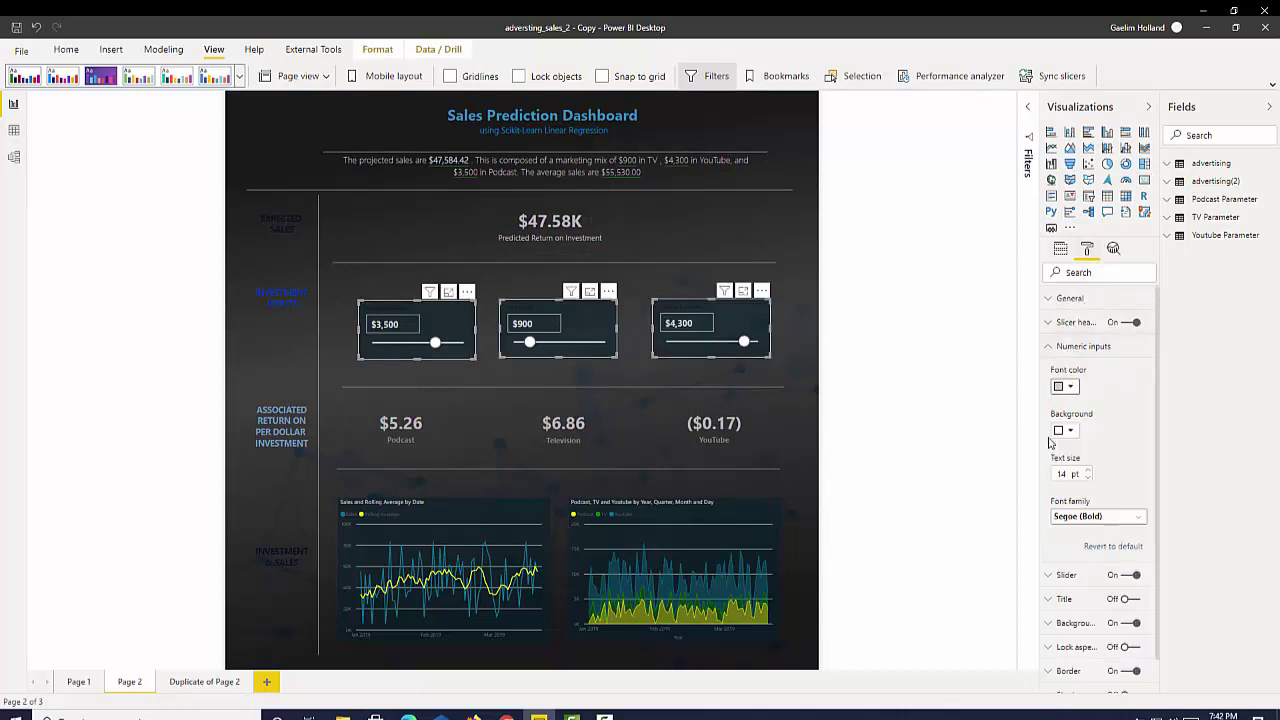
{"action": "left_click", "coordinate": [880, 440]}
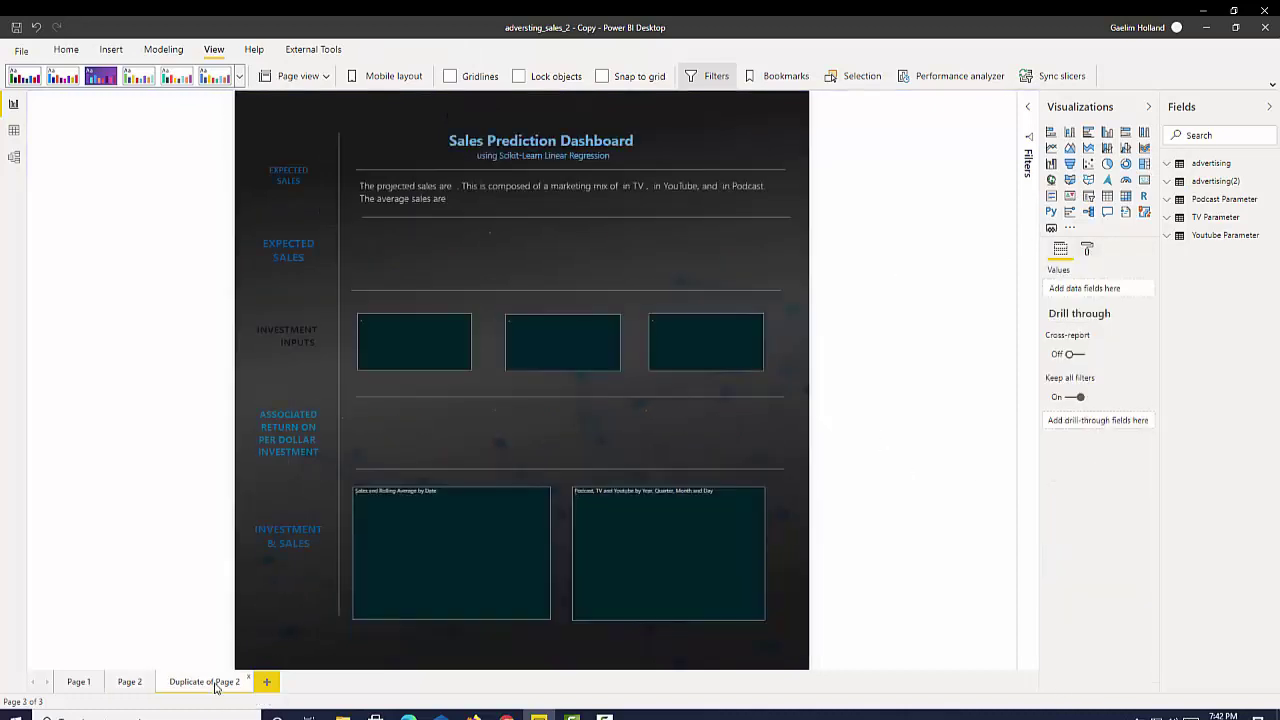
- On Duplicate of Page 2, give the upper EXPECTED SALES heading font size 18 and a light blue font color
{"action": "left_click", "coordinate": [290, 338]}
{"action": "left_click", "coordinate": [300, 193]}
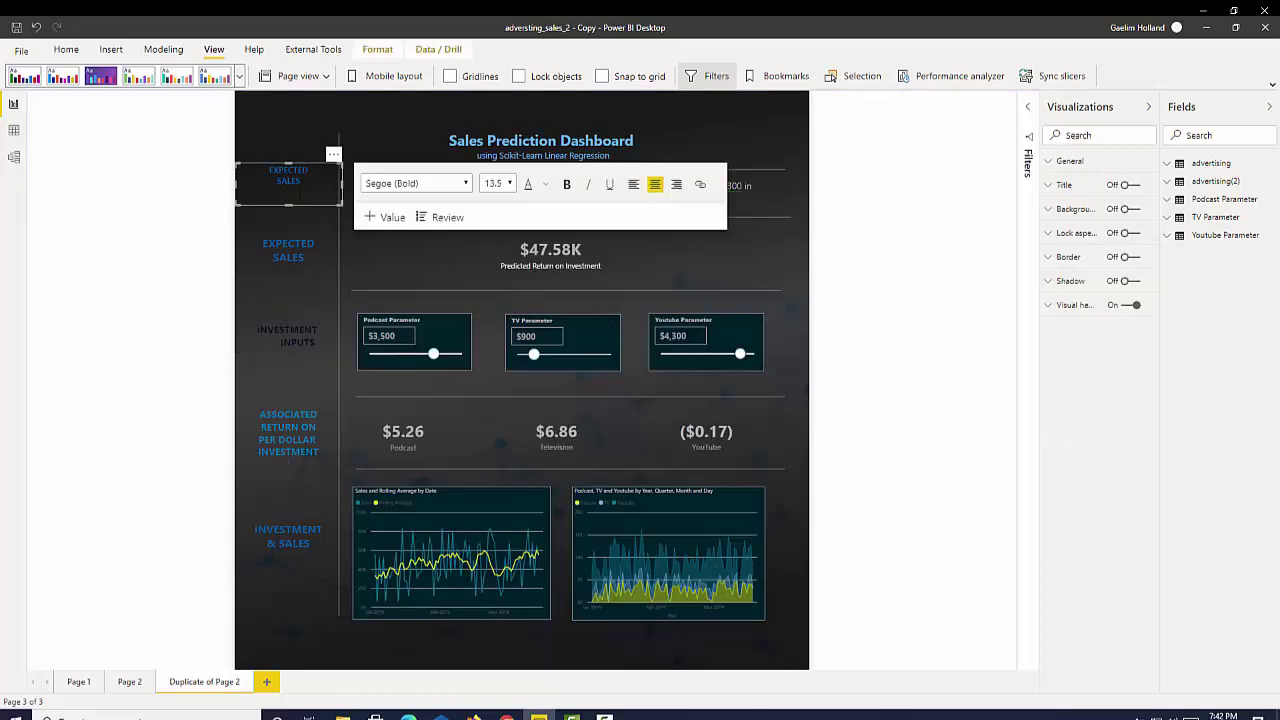
{"action": "key", "text": "Tab"}
{"action": "key", "text": "Tab"}
{"action": "left_click", "coordinate": [300, 200]}
{"action": "left_click", "coordinate": [509, 184]}
{"action": "left_click", "coordinate": [492, 322]}
{"action": "left_click", "coordinate": [546, 184]}
{"action": "left_click", "coordinate": [551, 257]}
{"action": "left_click", "coordinate": [545, 184]}
{"action": "left_click", "coordinate": [570, 240]}
{"action": "left_click", "coordinate": [314, 190]}
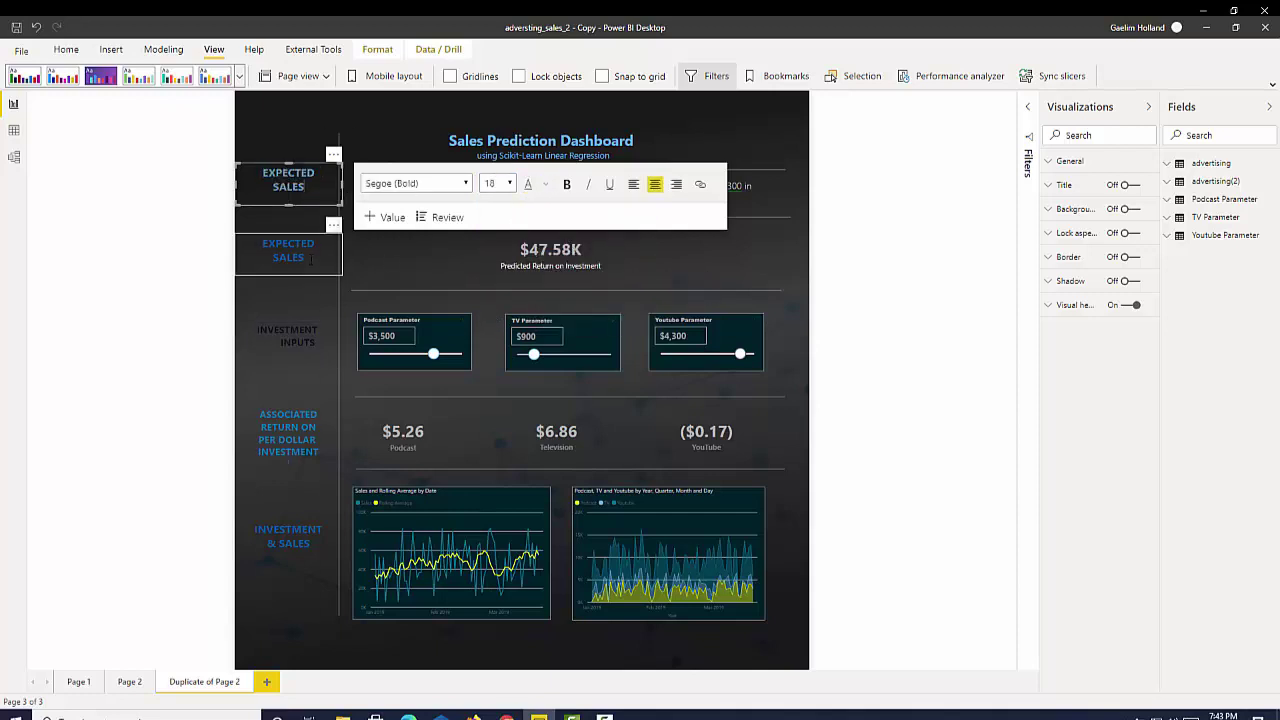
- Recolor the lower EXPECTED SALES heading's text with a darker blue font color
{"action": "left_click", "coordinate": [270, 256]}
{"action": "key", "text": "ctrl+a"}
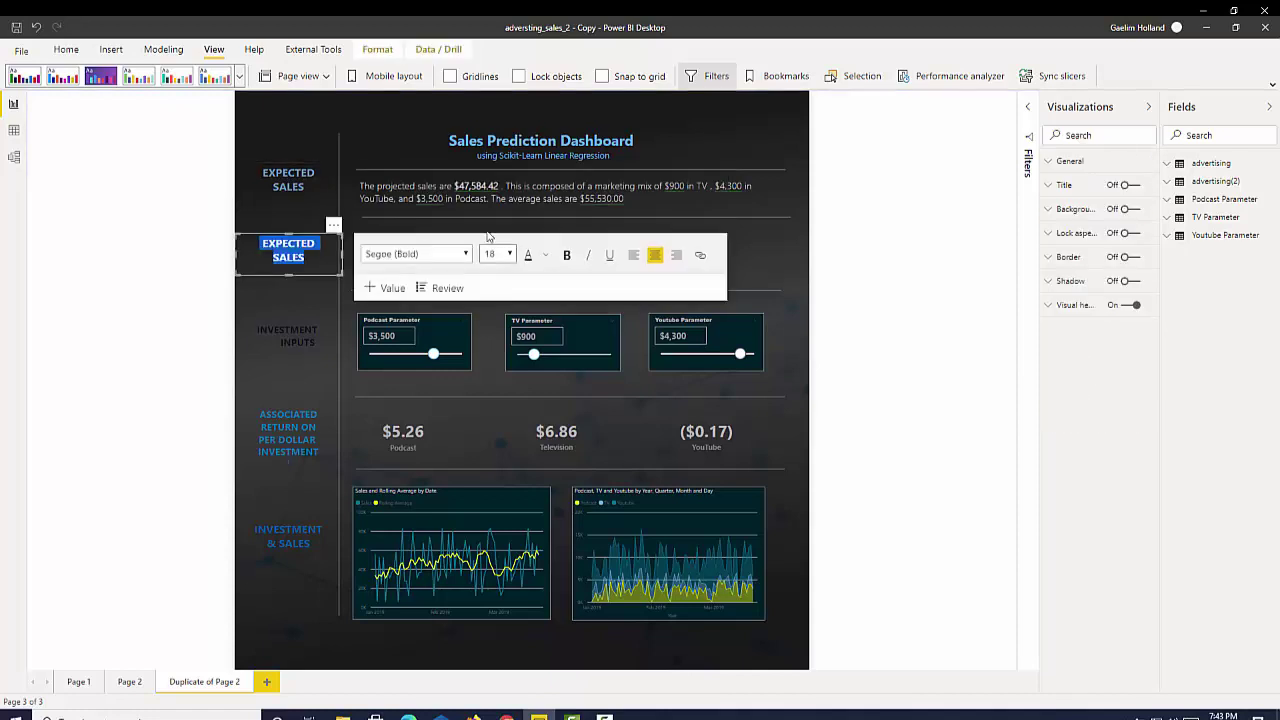
{"action": "left_click", "coordinate": [545, 256]}
{"action": "left_click", "coordinate": [546, 365]}
{"action": "left_click", "coordinate": [317, 343]}
{"action": "left_click_drag", "start_coordinate": [317, 343], "coordinate": [309, 263]}
{"action": "left_click", "coordinate": [309, 261]}
{"action": "key", "text": "ctrl+a"}
{"action": "left_click", "coordinate": [545, 254]}
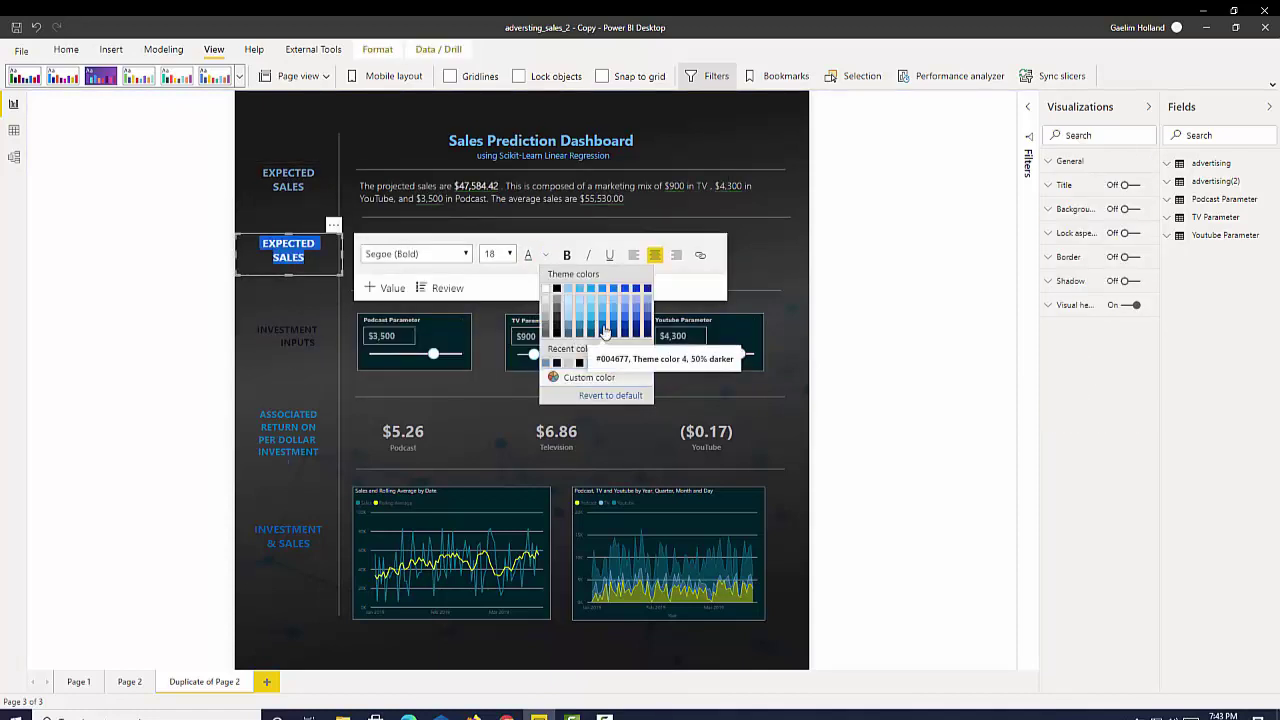
- Recolor the upper EXPECTED SALES, INVESTMENT INPUTS and ASSOCIATED RETURN ON PER DOLLAR INVESTMENT headings in a darker blue
{"action": "left_click", "coordinate": [309, 191]}
{"action": "key", "text": "ctrl+a"}
{"action": "left_click", "coordinate": [546, 185]}
{"action": "left_click", "coordinate": [557, 292]}
{"action": "left_click", "coordinate": [288, 336]}
{"action": "key", "text": "ctrl+a"}
{"action": "left_click", "coordinate": [545, 340]}
{"action": "left_click", "coordinate": [602, 417]}
{"action": "left_click", "coordinate": [288, 432]}
{"action": "key", "text": "ctrl+a"}
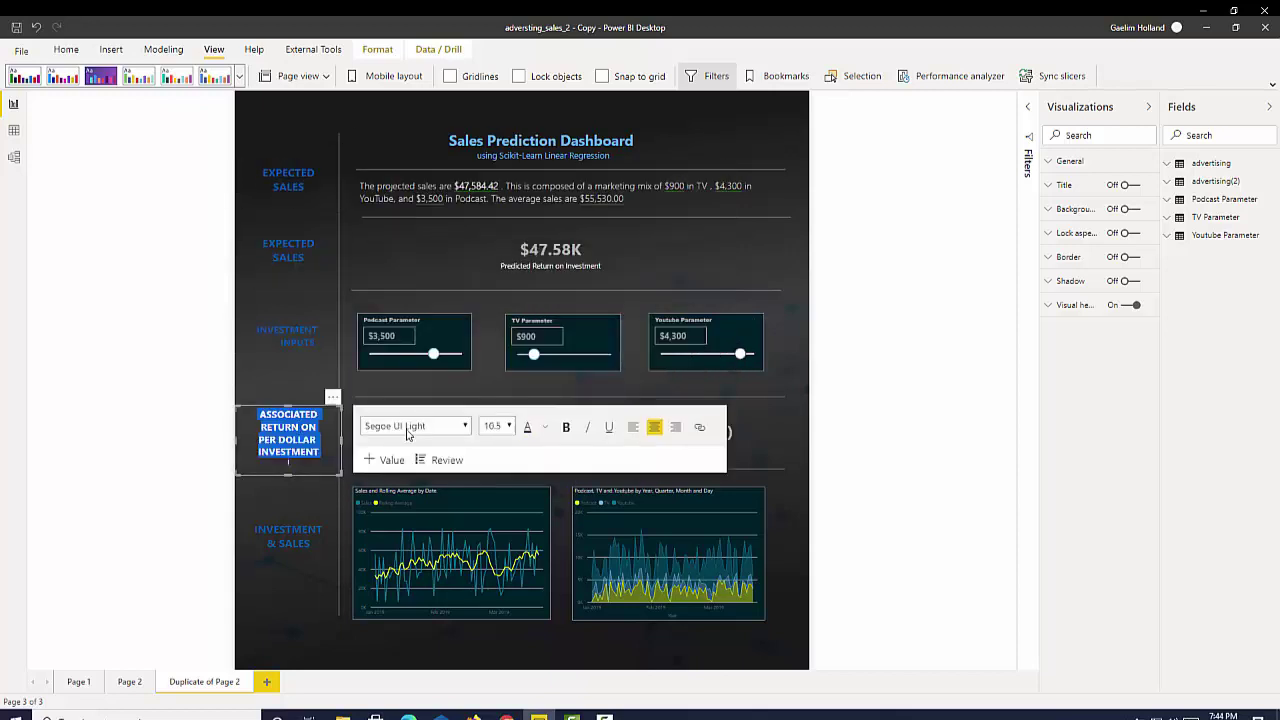
{"action": "left_click", "coordinate": [545, 427]}
{"action": "left_click", "coordinate": [602, 504]}
{"action": "left_click", "coordinate": [875, 515]}
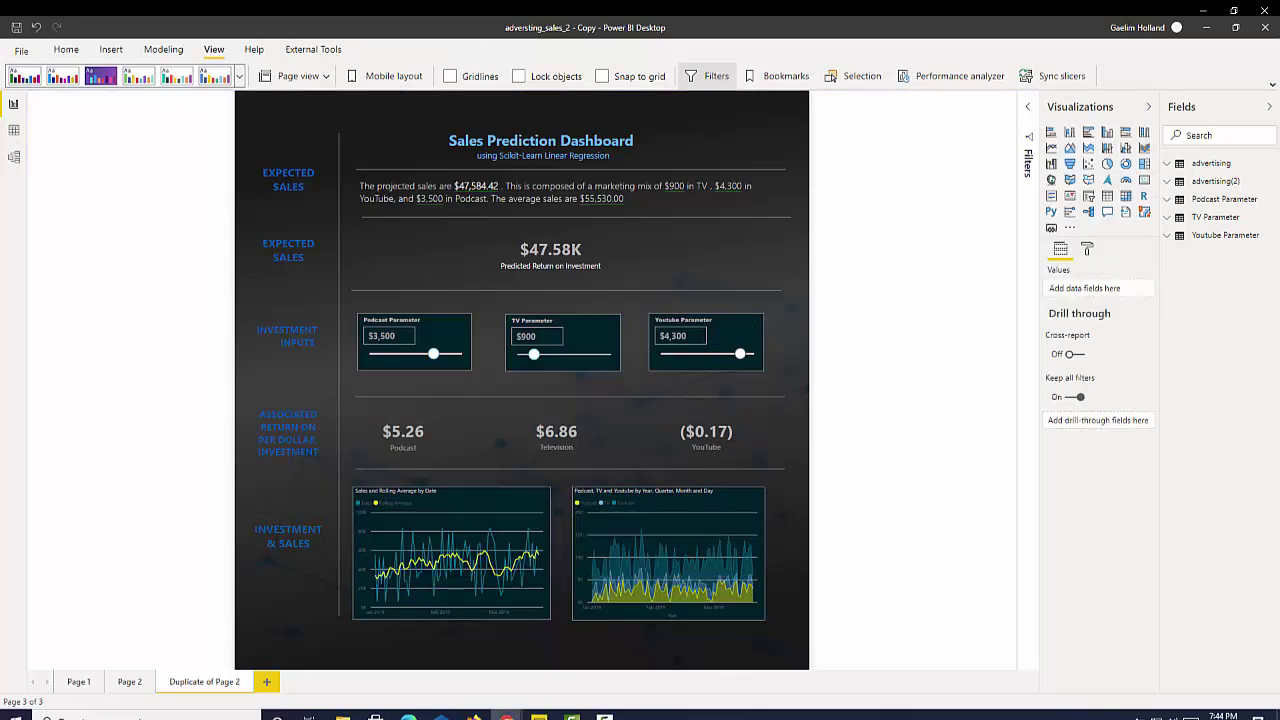
- View the GRAPH.png picture in the photo viewer and close it
{"action": "left_click", "coordinate": [16, 712]}
{"action": "left_click", "coordinate": [80, 149]}
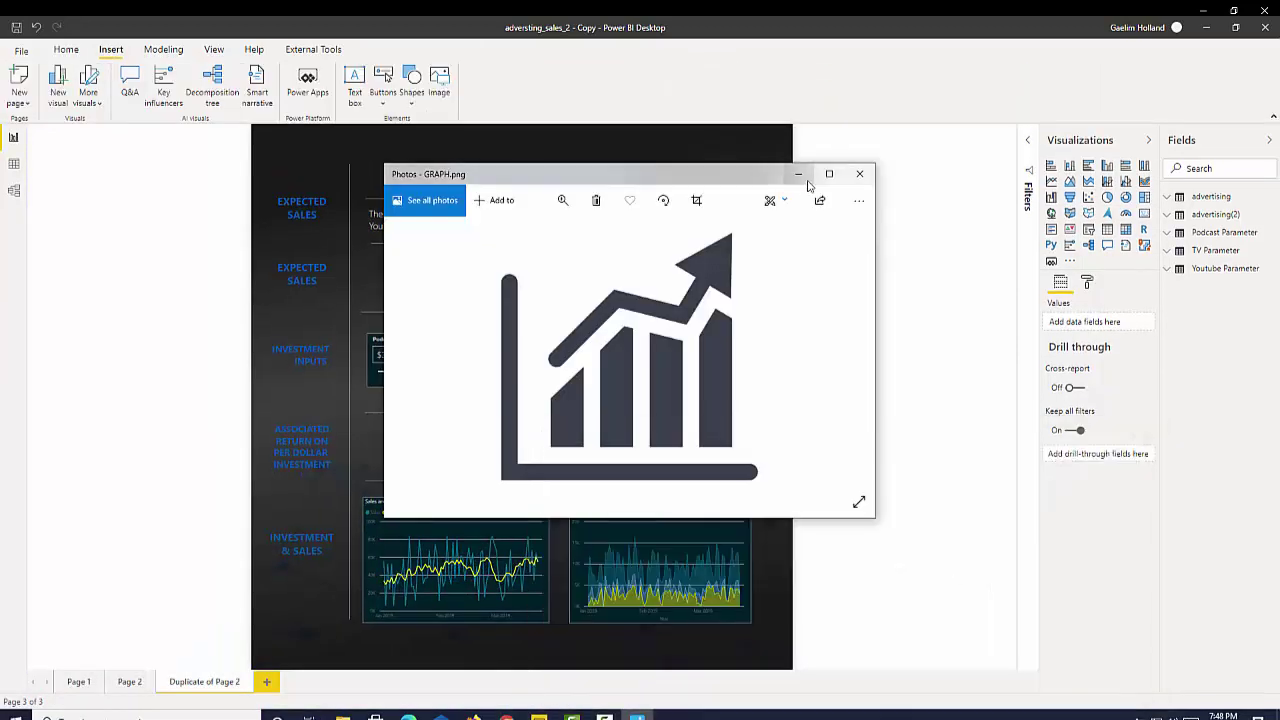
{"action": "left_click", "coordinate": [859, 174]}
- Select the Sales Prediction Dashboard title text and open its font color choices
{"action": "left_click", "coordinate": [540, 178]}
{"action": "left_click_drag", "start_coordinate": [645, 170], "coordinate": [452, 172]}
{"action": "left_click", "coordinate": [193, 183]}
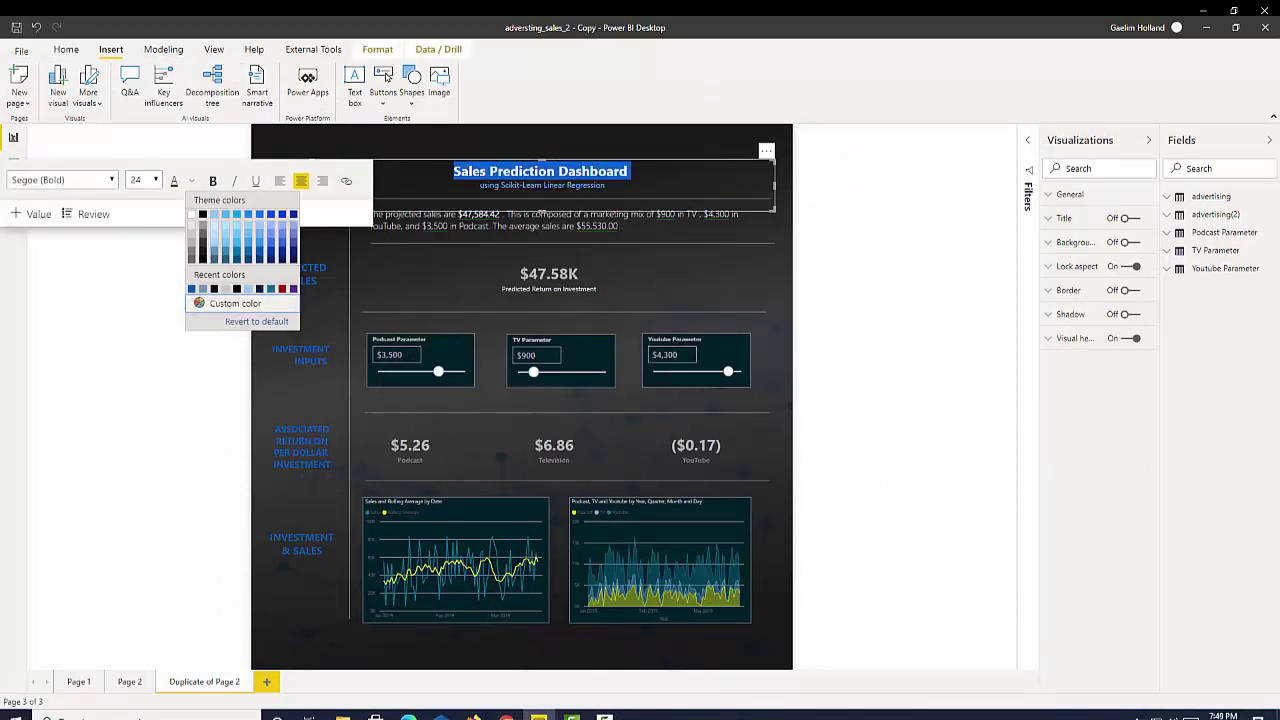
- Insert the blue line-graph icon image and place it, scaled down, just left of the Predicted Return on Investment value
{"action": "right_click", "coordinate": [625, 360]}
{"action": "left_click", "coordinate": [668, 220]}
{"action": "left_click", "coordinate": [1033, 680]}
{"action": "left_click", "coordinate": [140, 532]}
{"action": "left_click", "coordinate": [439, 85]}
{"action": "left_click", "coordinate": [209, 130]}
{"action": "left_click", "coordinate": [520, 323]}
{"action": "left_click_drag", "start_coordinate": [296, 588], "coordinate": [473, 277]}
{"action": "left_click", "coordinate": [418, 288]}
{"action": "left_click", "coordinate": [478, 280]}
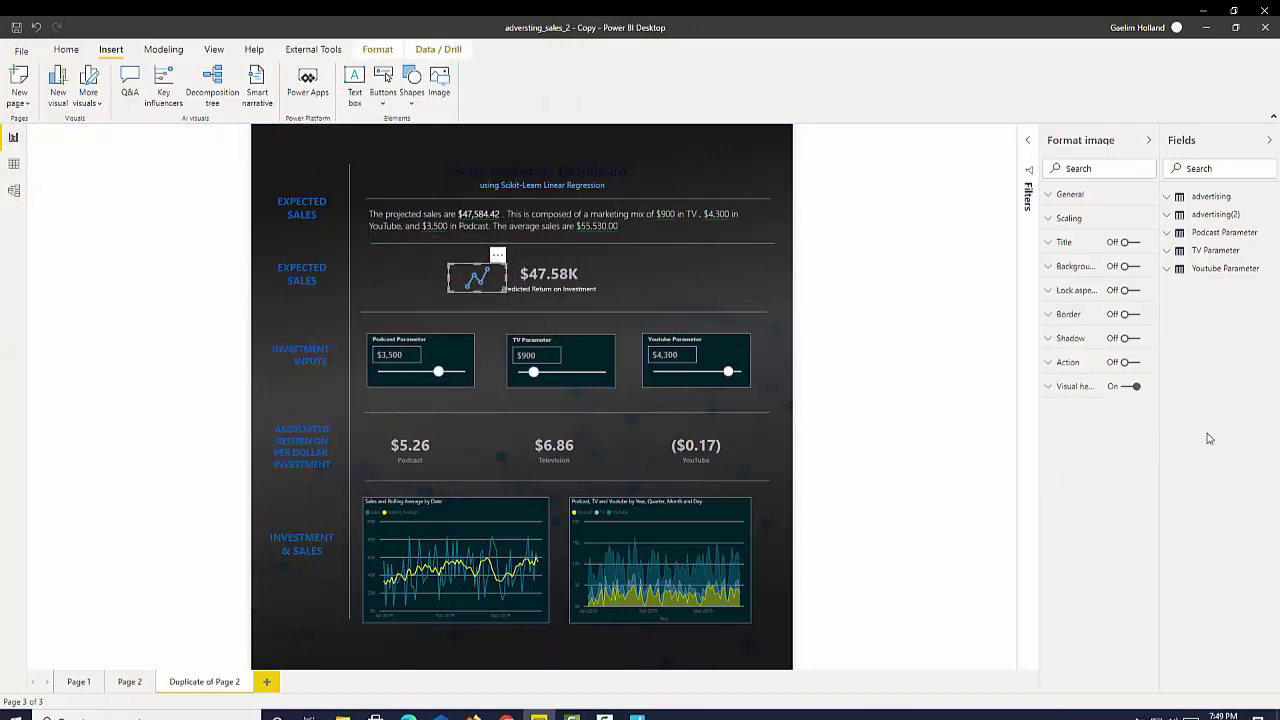
- Undo the latest icon resize and the recent heading color changes
{"action": "left_click", "coordinate": [844, 381]}
{"action": "left_click", "coordinate": [518, 172]}
{"action": "key", "text": "ctrl+z"}
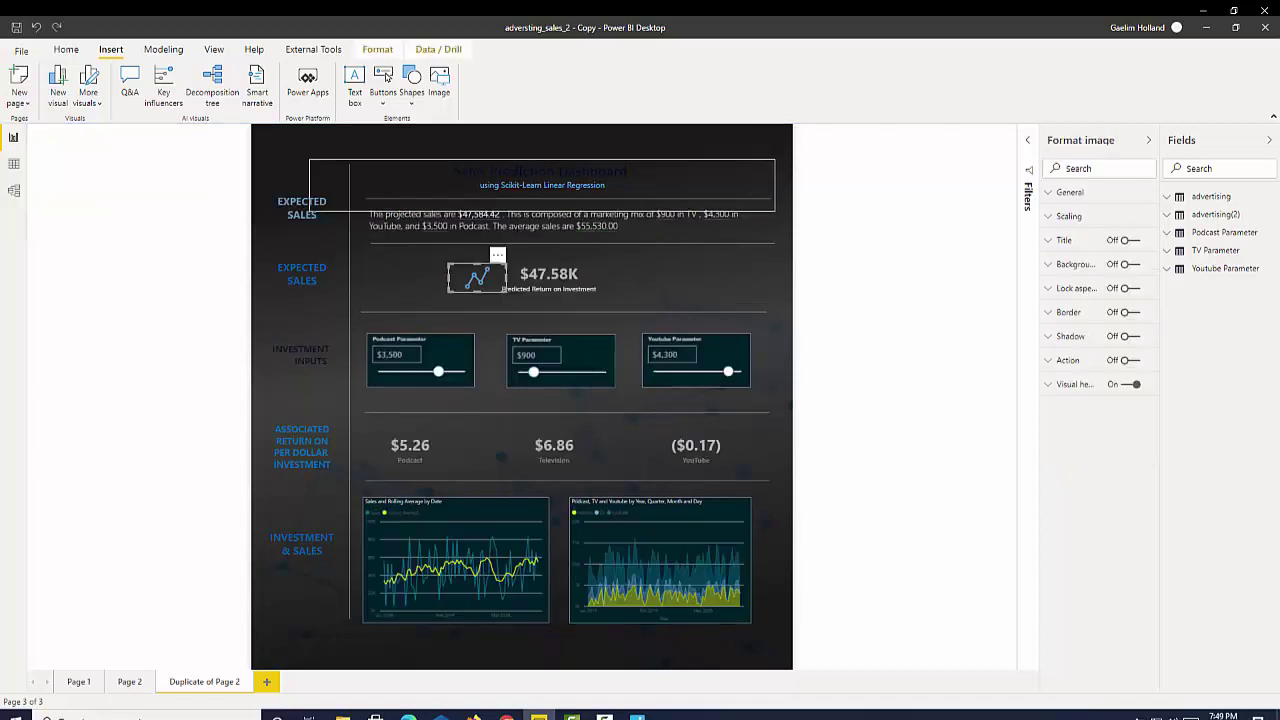
{"action": "left_click", "coordinate": [510, 184]}
{"action": "key", "text": "ctrl+z"}
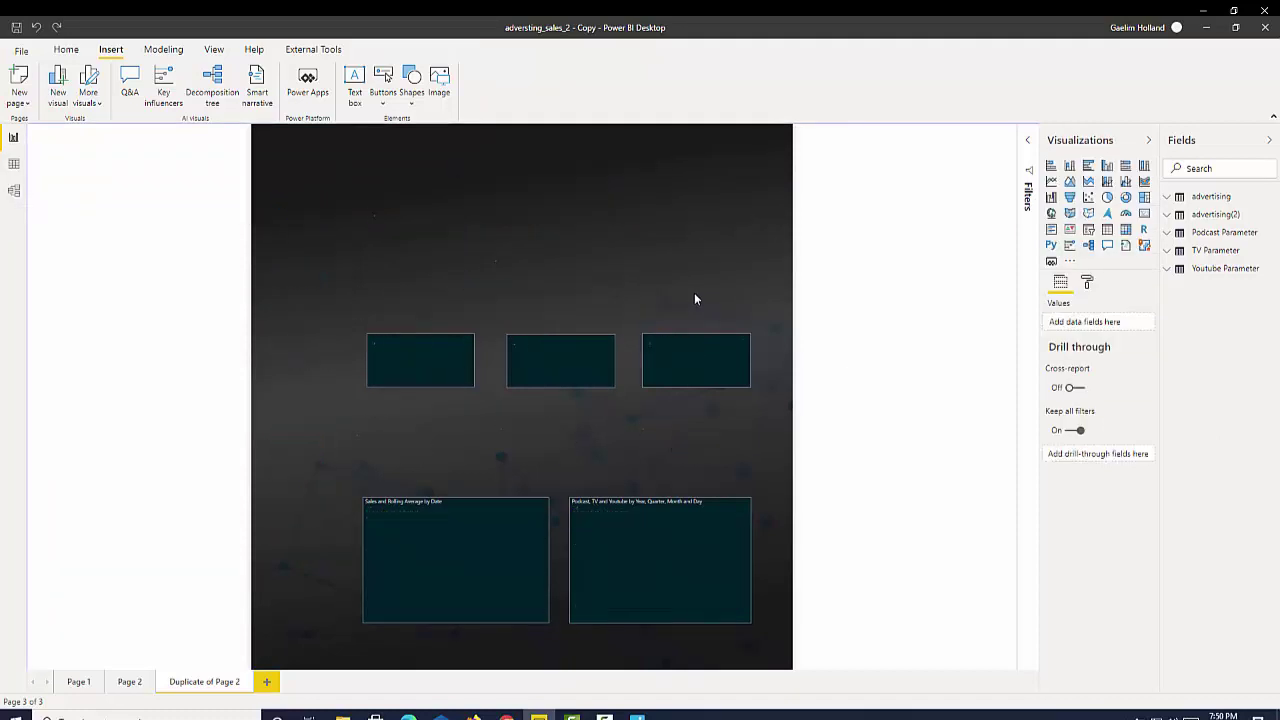
{"action": "key", "text": "ctrl+z"}
- Set the Sales Prediction Dashboard title line's font color to a light blue theme color
{"action": "triple_click", "coordinate": [530, 172]}
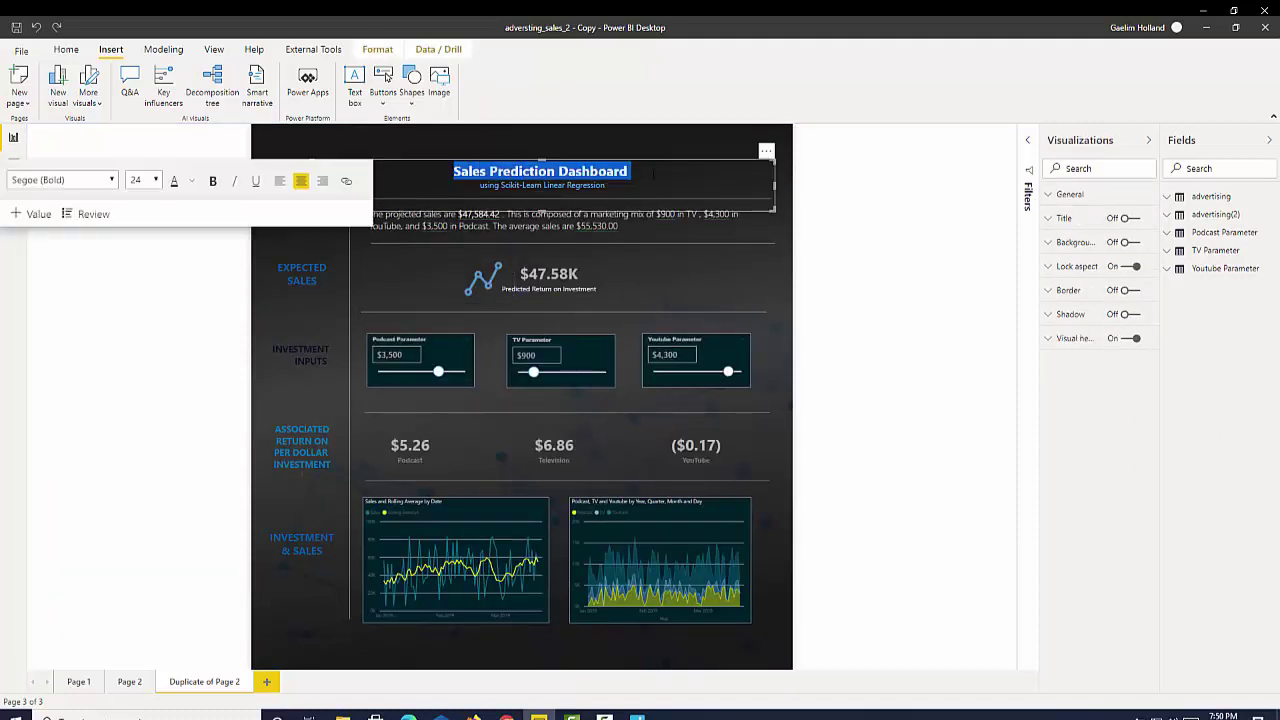
{"action": "left_click", "coordinate": [194, 182]}
{"action": "left_click", "coordinate": [223, 220]}
{"action": "left_click", "coordinate": [214, 353]}
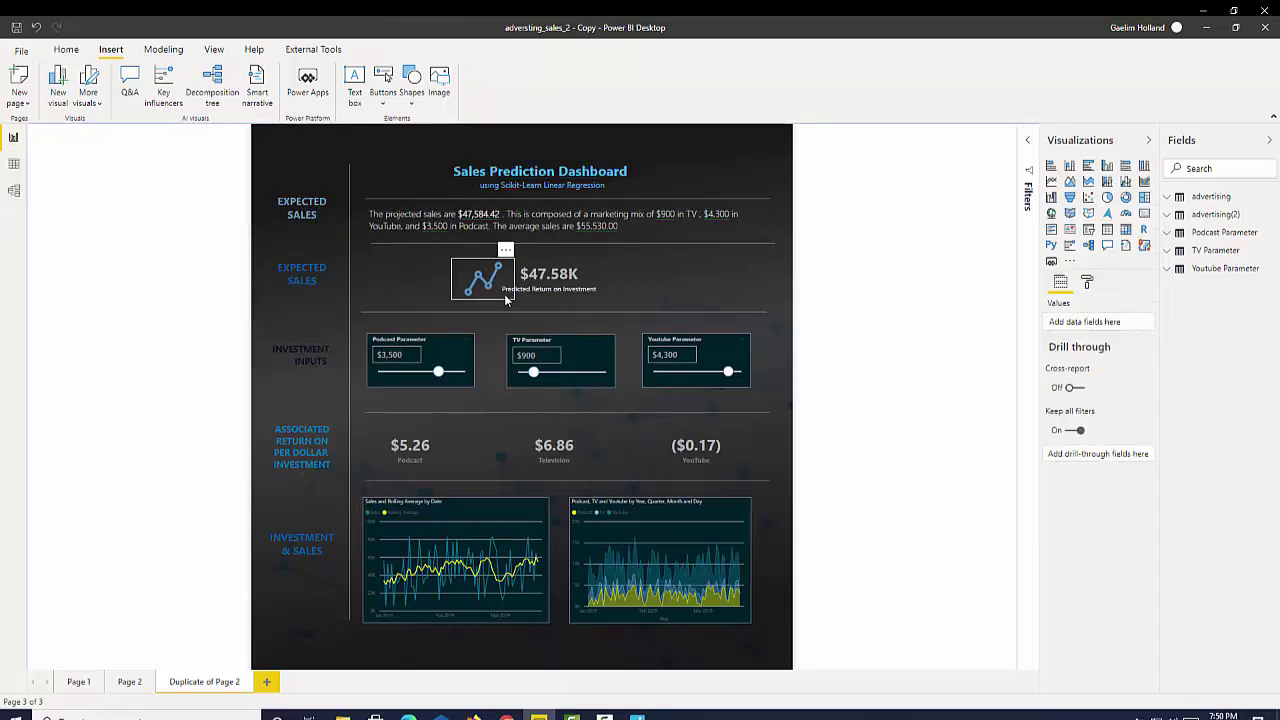
- Move the line-graph icon slightly left and increase the data label text size of the Predicted Return on Investment card
{"action": "left_click_drag", "start_coordinate": [512, 299], "coordinate": [485, 292]}
{"action": "left_click", "coordinate": [547, 284]}
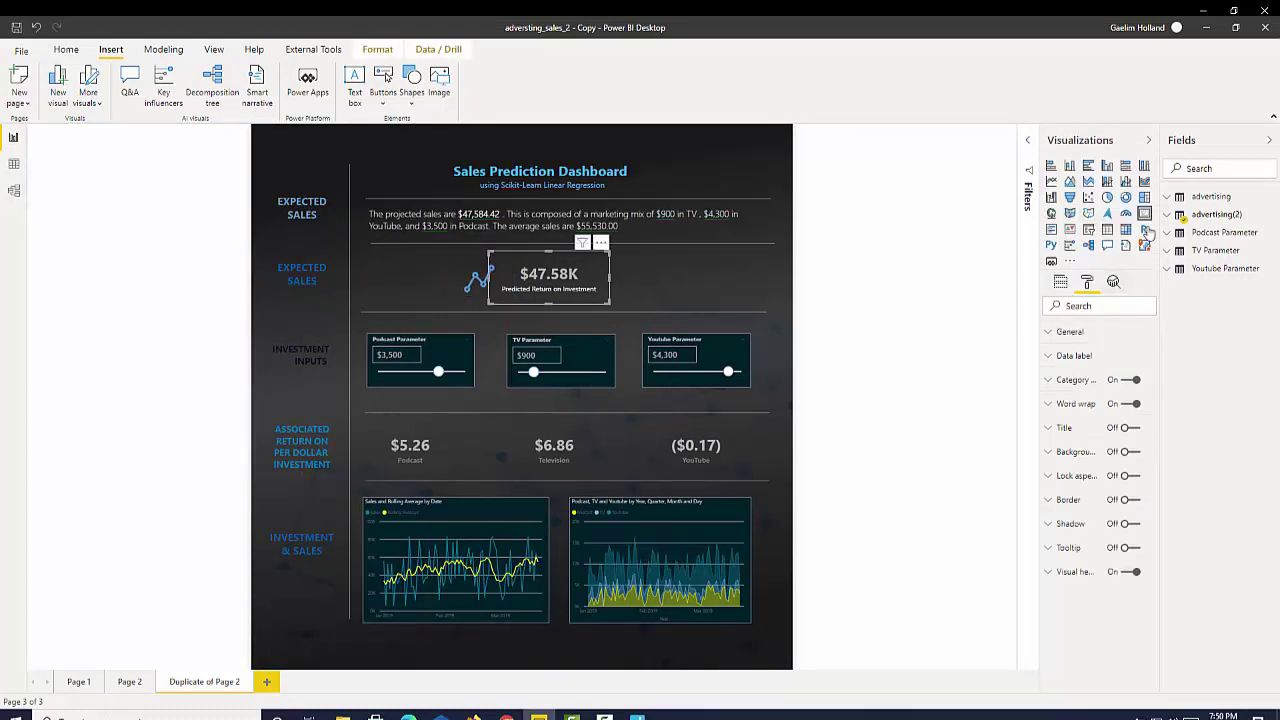
{"action": "left_click", "coordinate": [1078, 358]}
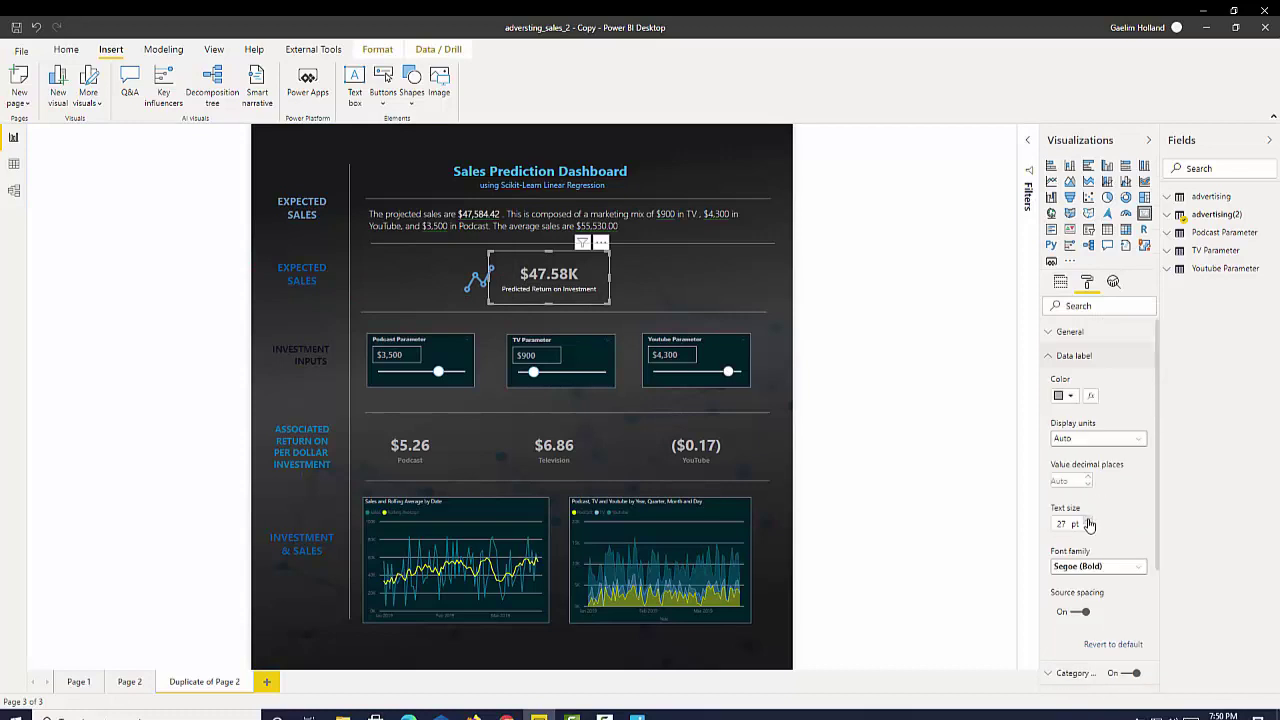
{"action": "left_click", "coordinate": [1087, 520]}
{"action": "left_click", "coordinate": [1087, 520]}
{"action": "left_click", "coordinate": [1087, 520]}
{"action": "left_click", "coordinate": [1087, 520]}
{"action": "left_click", "coordinate": [139, 360]}
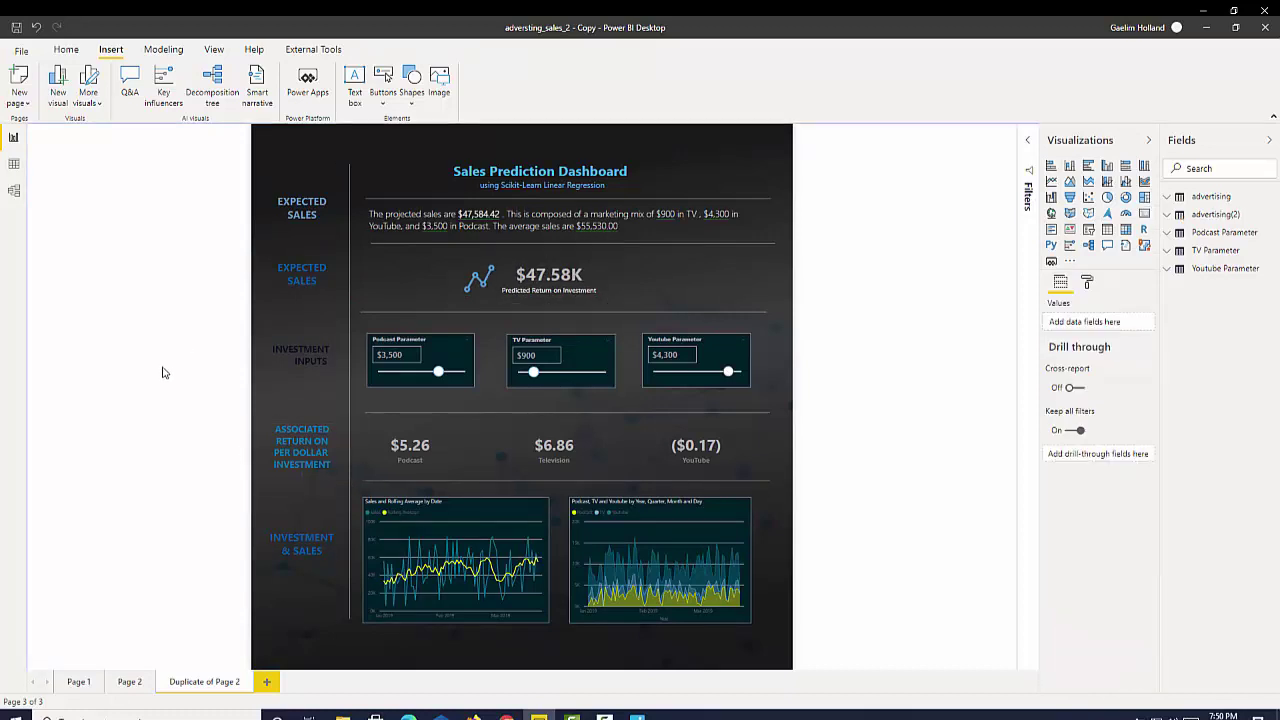
{"action": "left_click", "coordinate": [410, 450]}
{"action": "left_click", "coordinate": [554, 450], "text": "ctrl"}
{"action": "left_click", "coordinate": [696, 450], "text": "ctrl"}
{"action": "left_click", "coordinate": [420, 360], "text": "ctrl"}
{"action": "left_click", "coordinate": [586, 362], "text": "ctrl"}
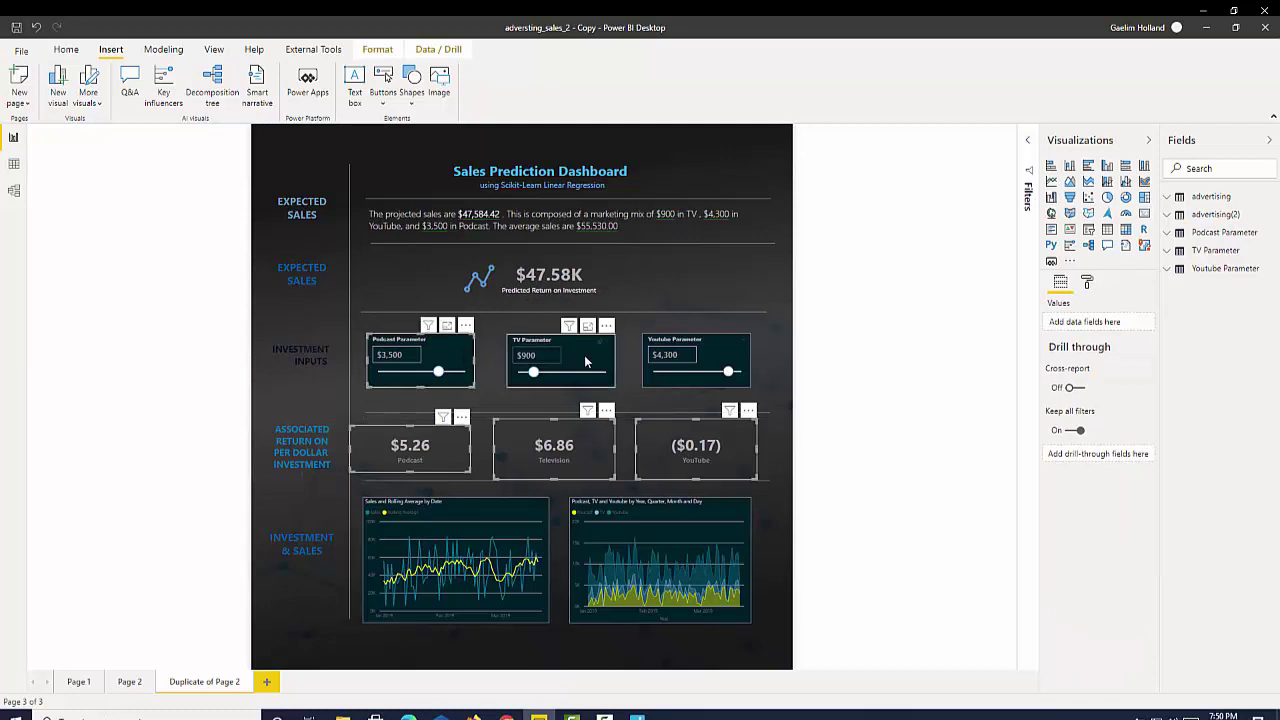
{"action": "left_click", "coordinate": [738, 340]}
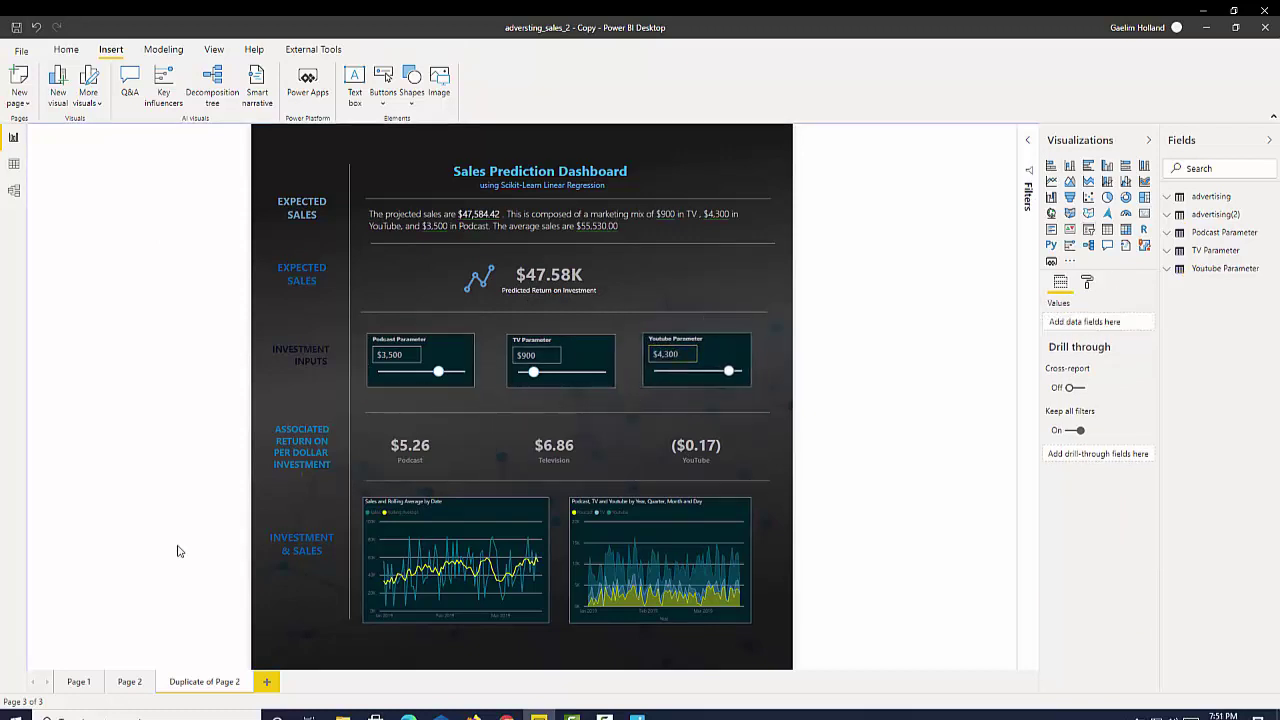
- Shift the Podcast, TV and Youtube Parameter slicers slightly right within the investment inputs row, keeping them evenly spaced
{"action": "left_click_drag", "start_coordinate": [712, 340], "coordinate": [725, 348]}
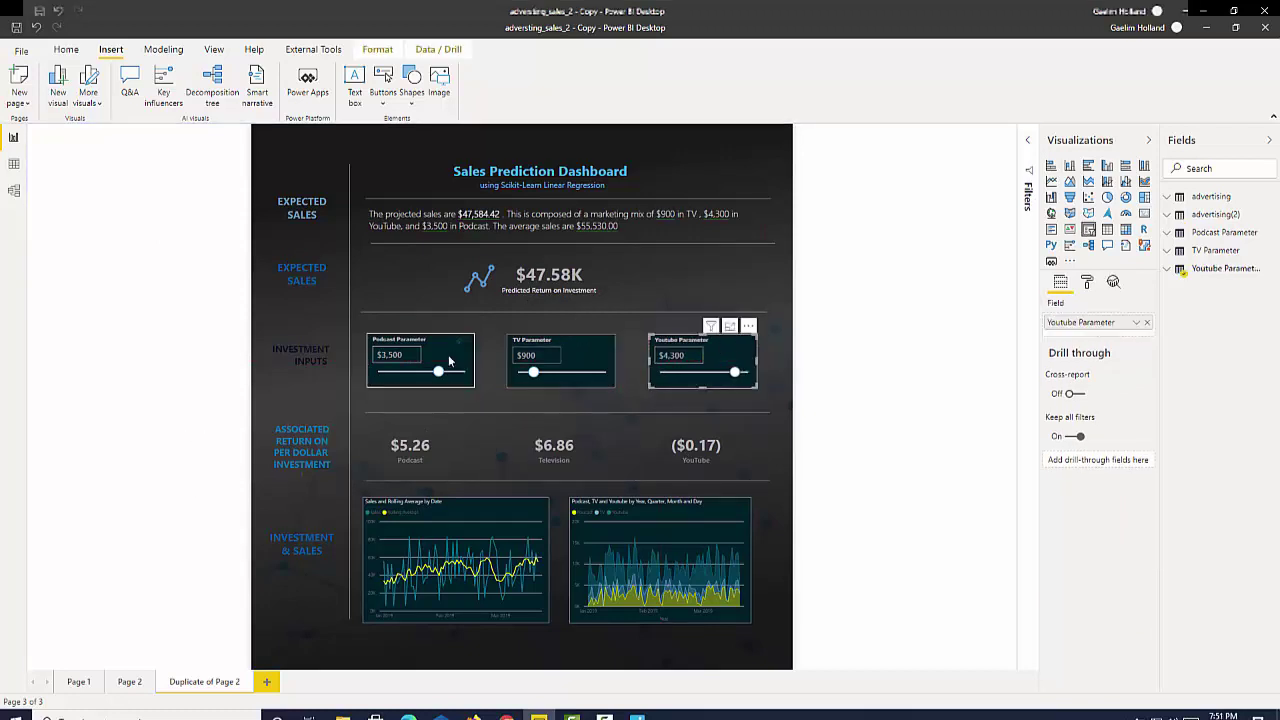
{"action": "left_click_drag", "start_coordinate": [451, 360], "coordinate": [468, 348]}
{"action": "left_click", "coordinate": [557, 352], "text": "ctrl"}
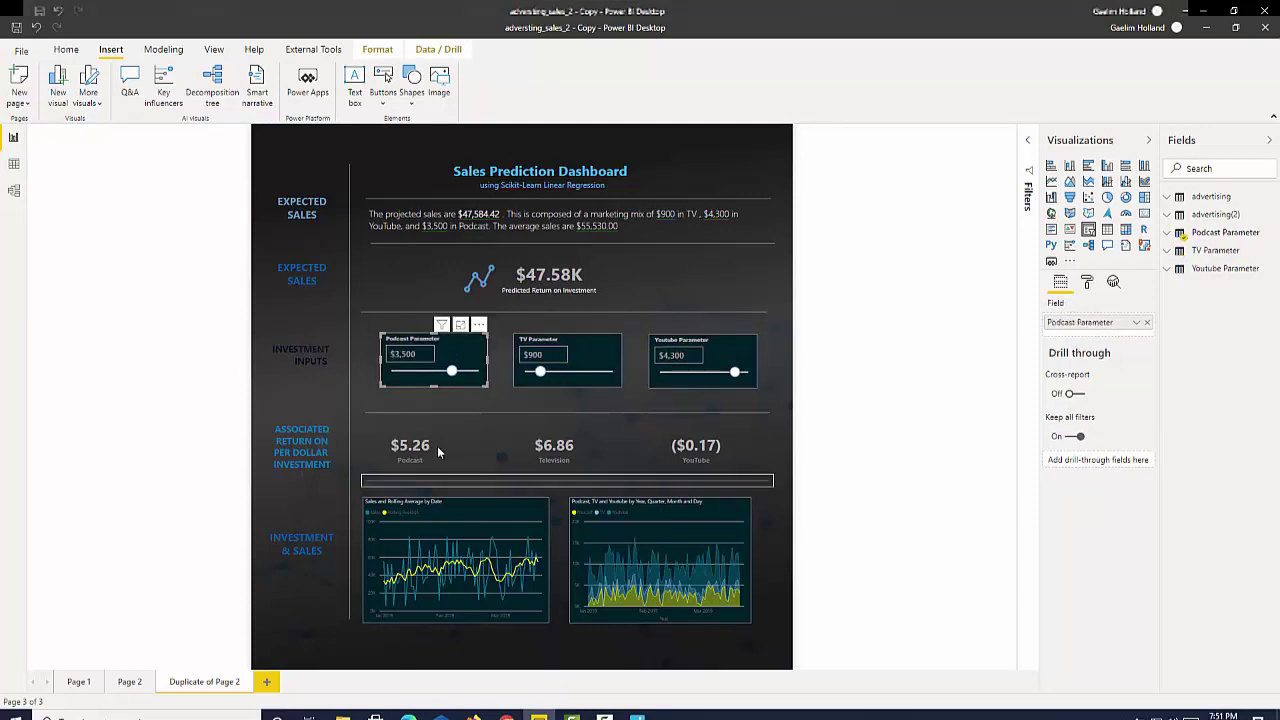
- Move the Podcast, Television and YouTube return cards right and slightly up so each sits centered beneath its parameter slicer
{"action": "left_click_drag", "start_coordinate": [438, 446], "coordinate": [461, 441]}
{"action": "left_click_drag", "start_coordinate": [554, 448], "coordinate": [567, 448]}
{"action": "left_click_drag", "start_coordinate": [680, 466], "coordinate": [687, 460]}
{"action": "left_click_drag", "start_coordinate": [548, 460], "coordinate": [548, 454]}
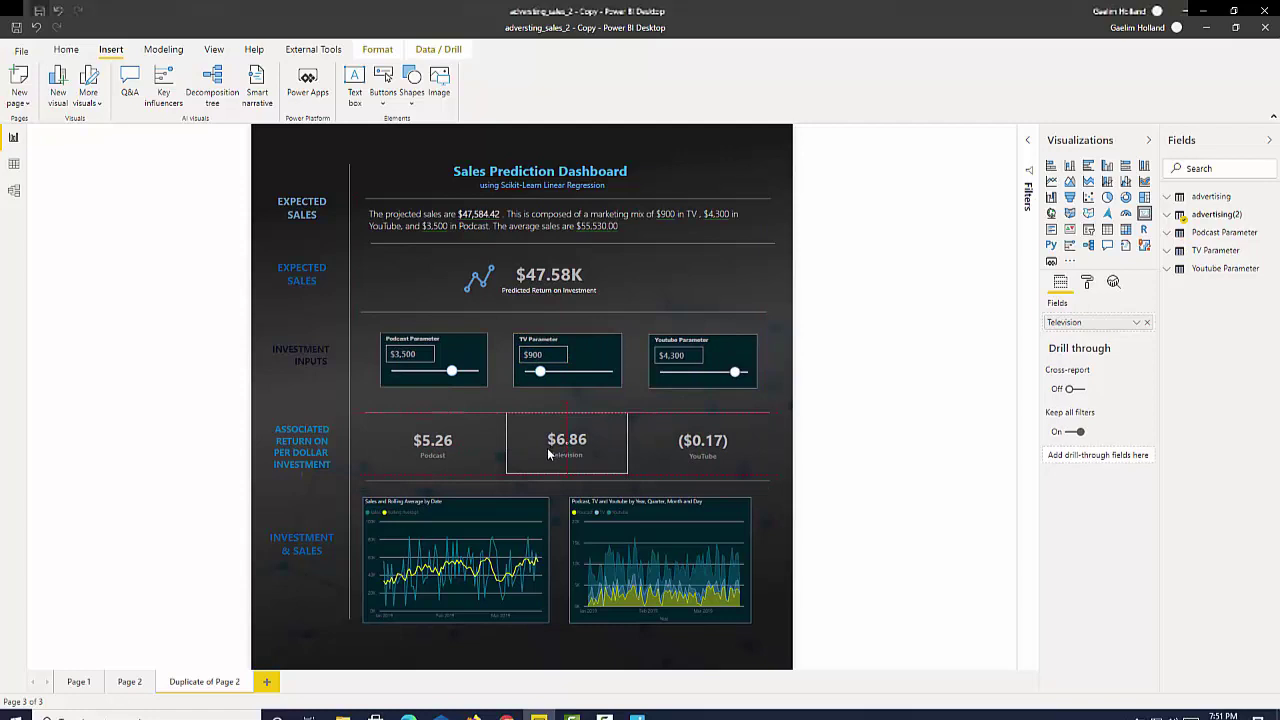
{"action": "left_click", "coordinate": [820, 475]}
- Shift both charts in the investment and sales row slightly right and nudge the Youtube Parameter slicer back left
{"action": "left_click_drag", "start_coordinate": [713, 522], "coordinate": [719, 521]}
{"action": "left_click_drag", "start_coordinate": [472, 548], "coordinate": [485, 546]}
{"action": "left_click", "coordinate": [870, 311]}
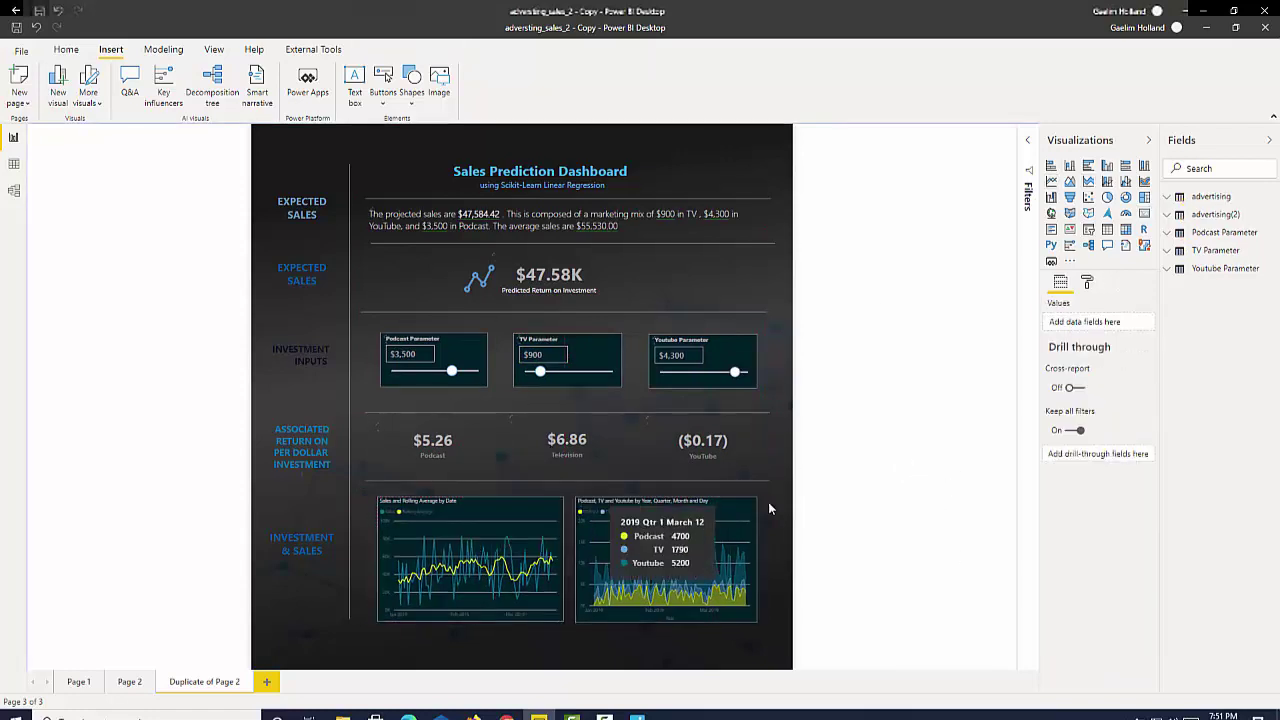
{"action": "left_click", "coordinate": [712, 342]}
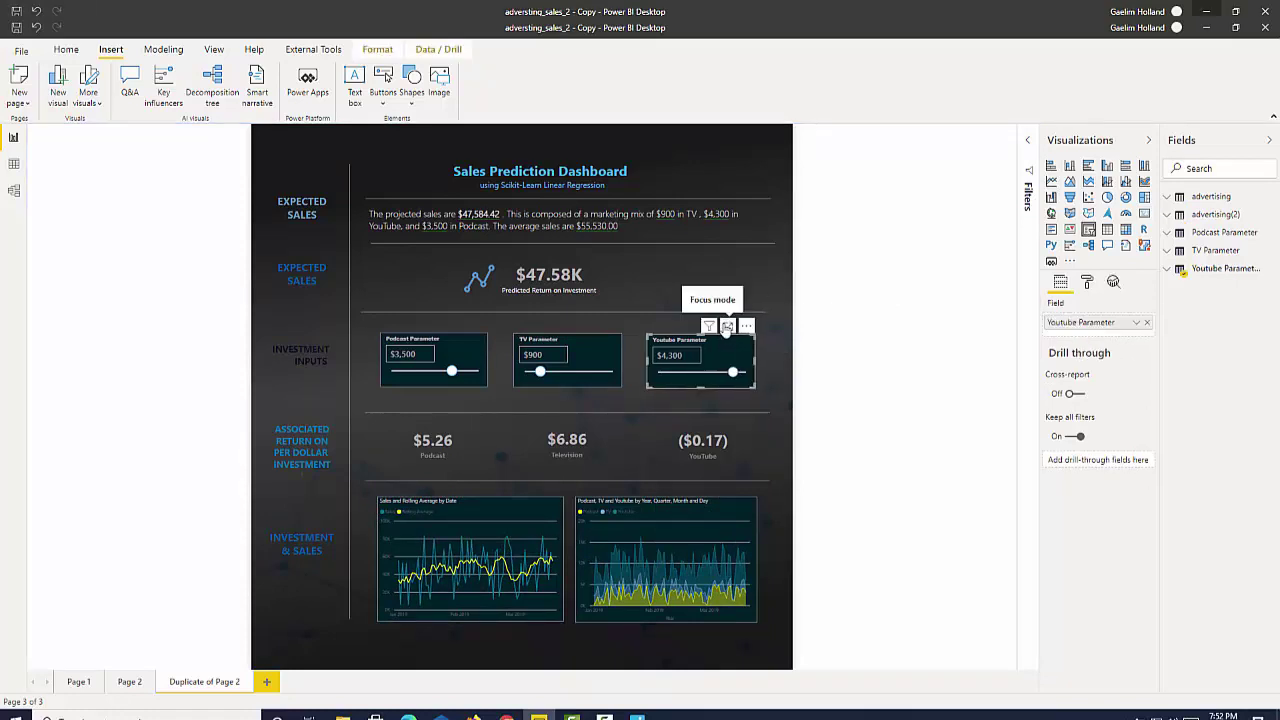
{"action": "left_click", "coordinate": [874, 309]}
- Replace the first EXPECTED SALES heading's text with SUMMARY and recolor the INVESTMENT INPUTS heading blue like the other headings
{"action": "left_click", "coordinate": [320, 356]}
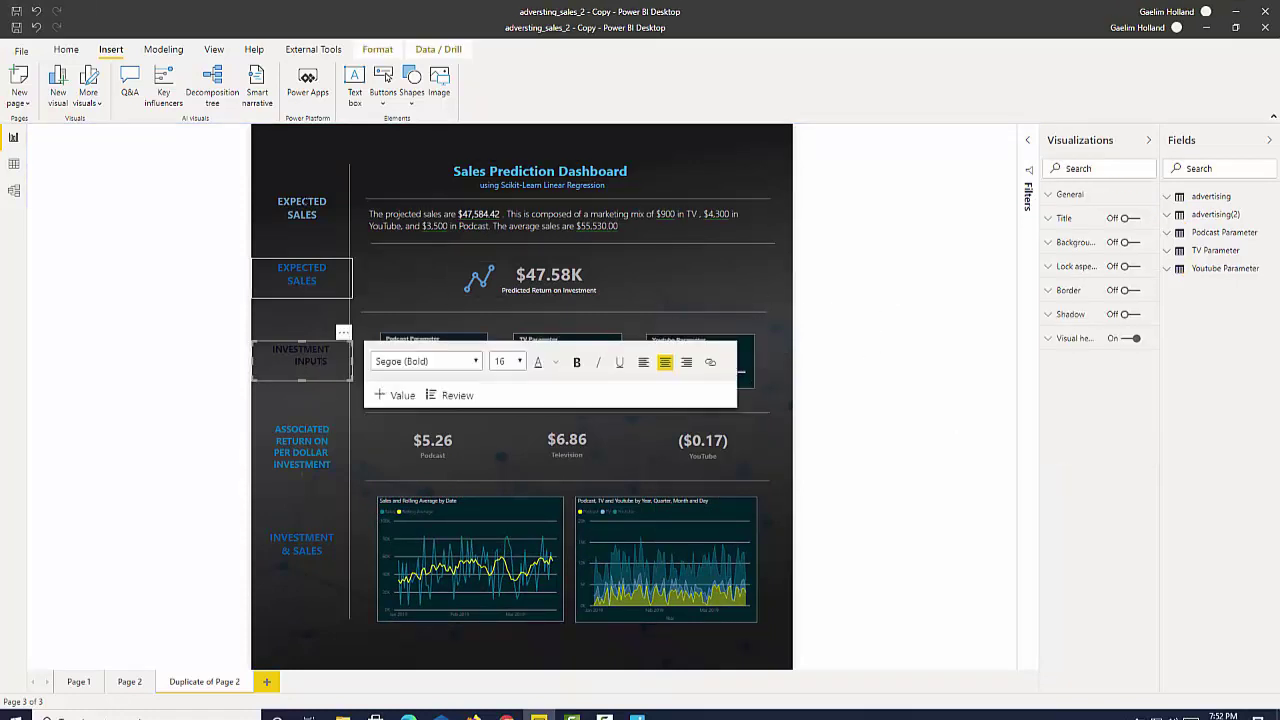
{"action": "left_click", "coordinate": [302, 207]}
{"action": "left_click_drag", "start_coordinate": [274, 200], "coordinate": [318, 217]}
{"action": "left_click", "coordinate": [555, 213]}
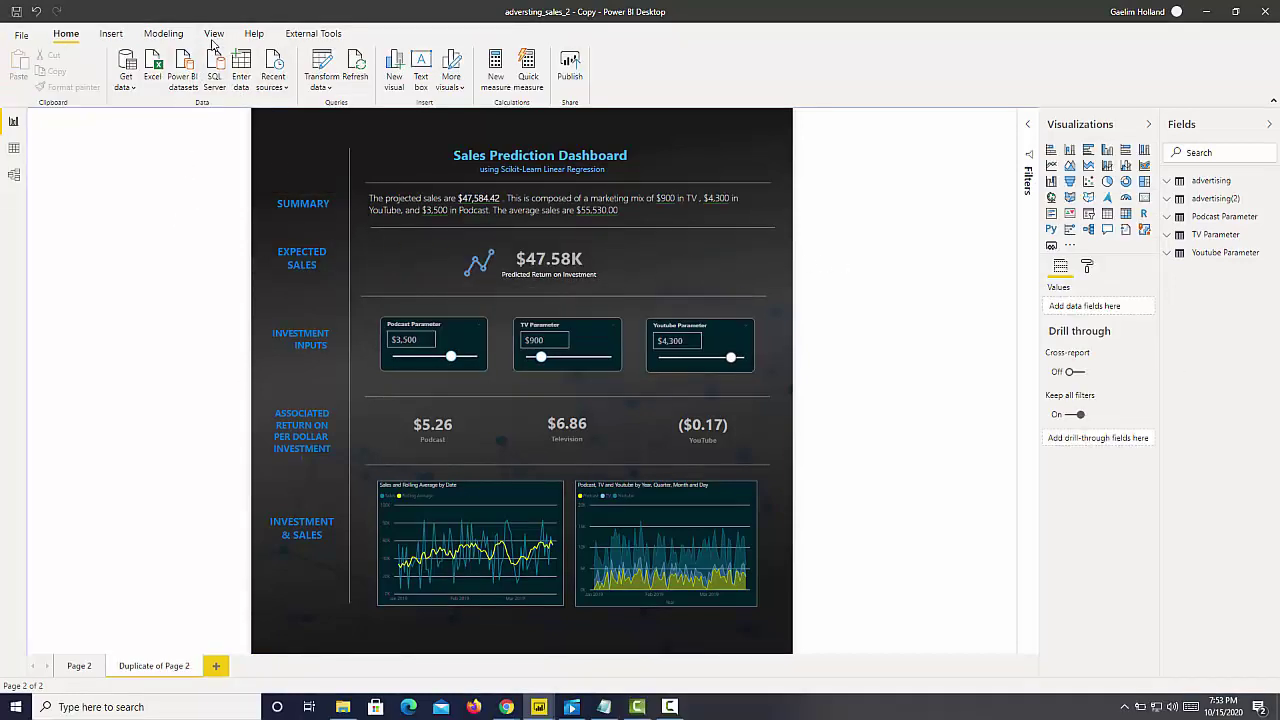
- Review the whole dashboard at fit-to-width size, and return the page view to fit to page
{"action": "left_click", "coordinate": [214, 33]}
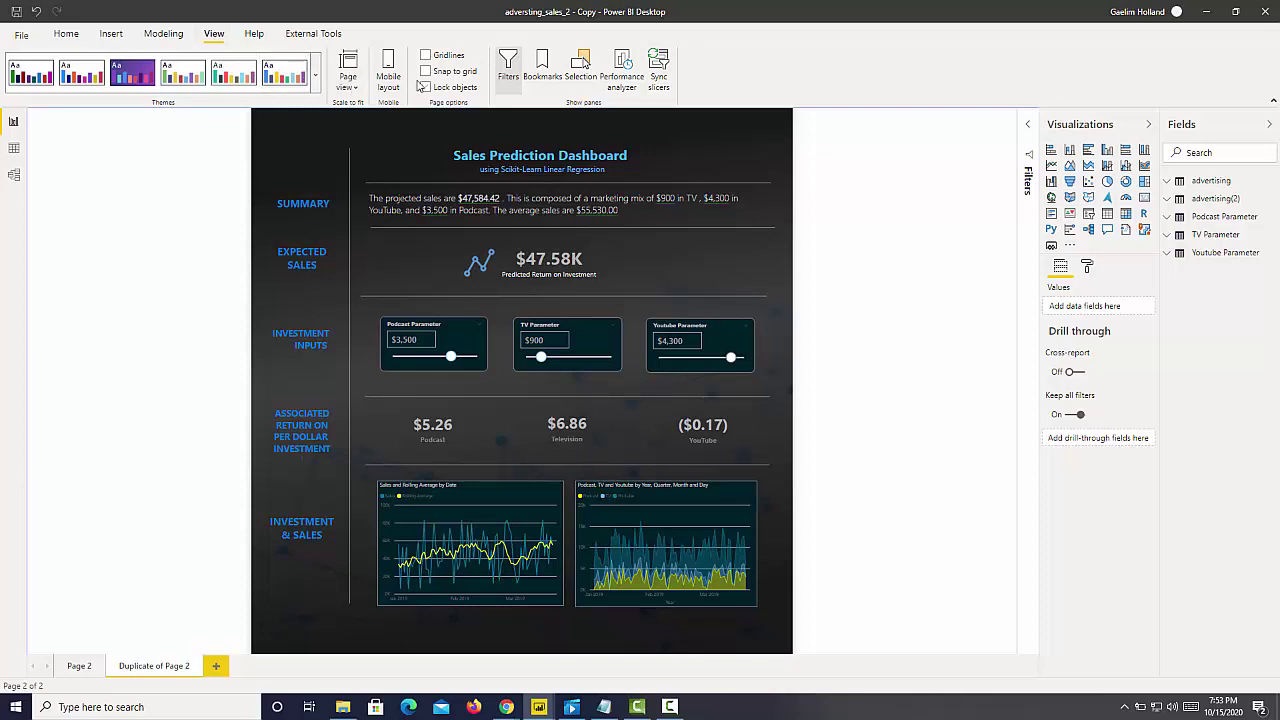
{"action": "left_click", "coordinate": [350, 88]}
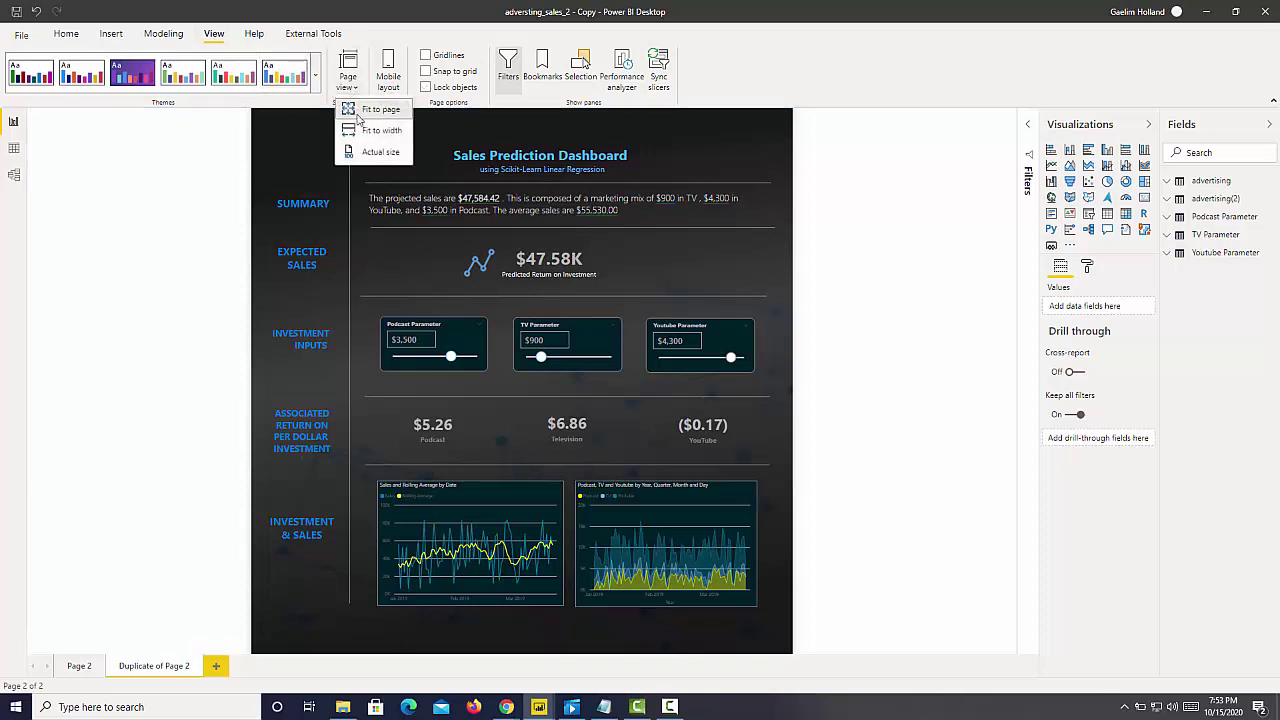
{"action": "left_click", "coordinate": [380, 126]}
{"action": "scroll", "coordinate": [735, 259], "scroll_direction": "down", "scroll_amount": 4}
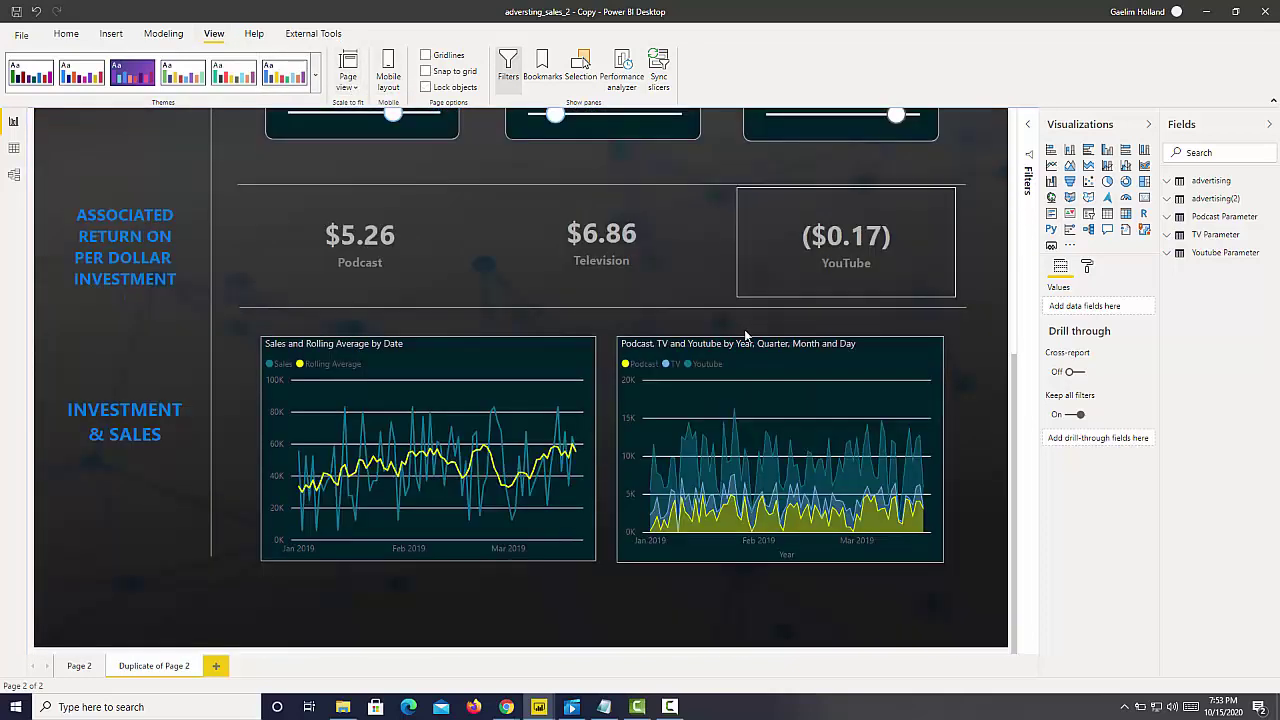
{"action": "scroll", "coordinate": [763, 321], "scroll_direction": "up", "scroll_amount": 4}
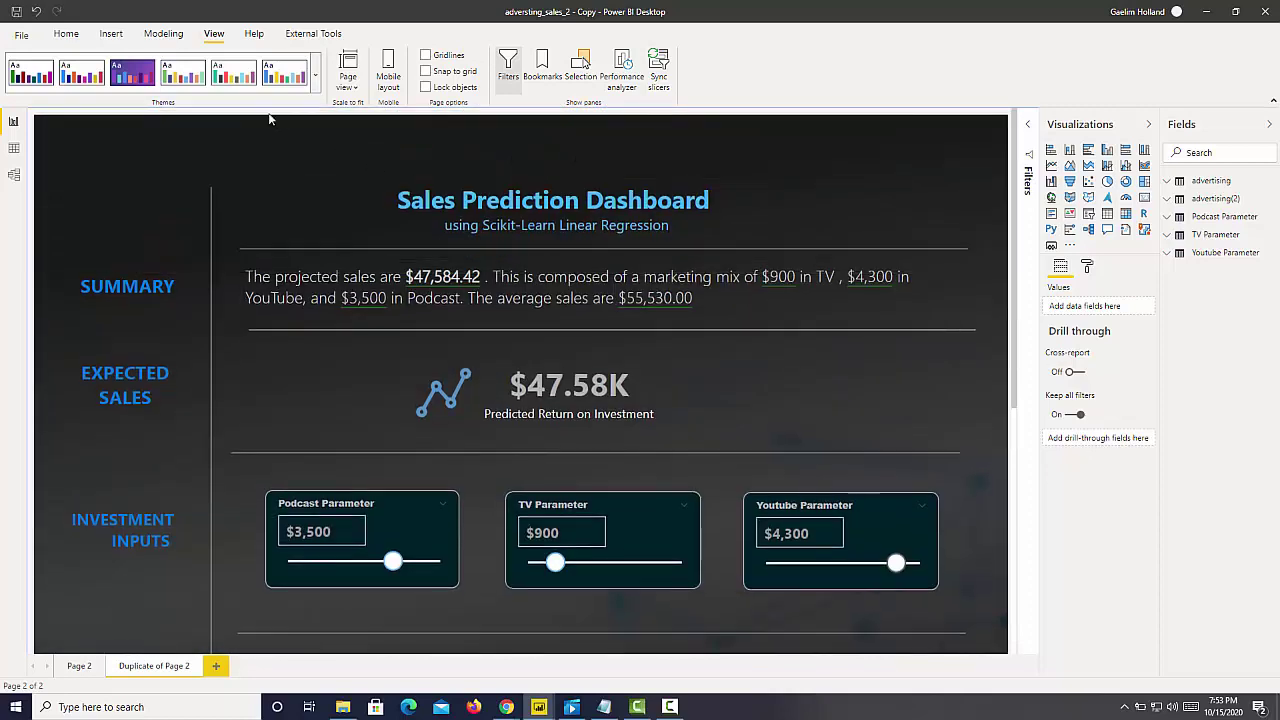
{"action": "left_click", "coordinate": [348, 78]}
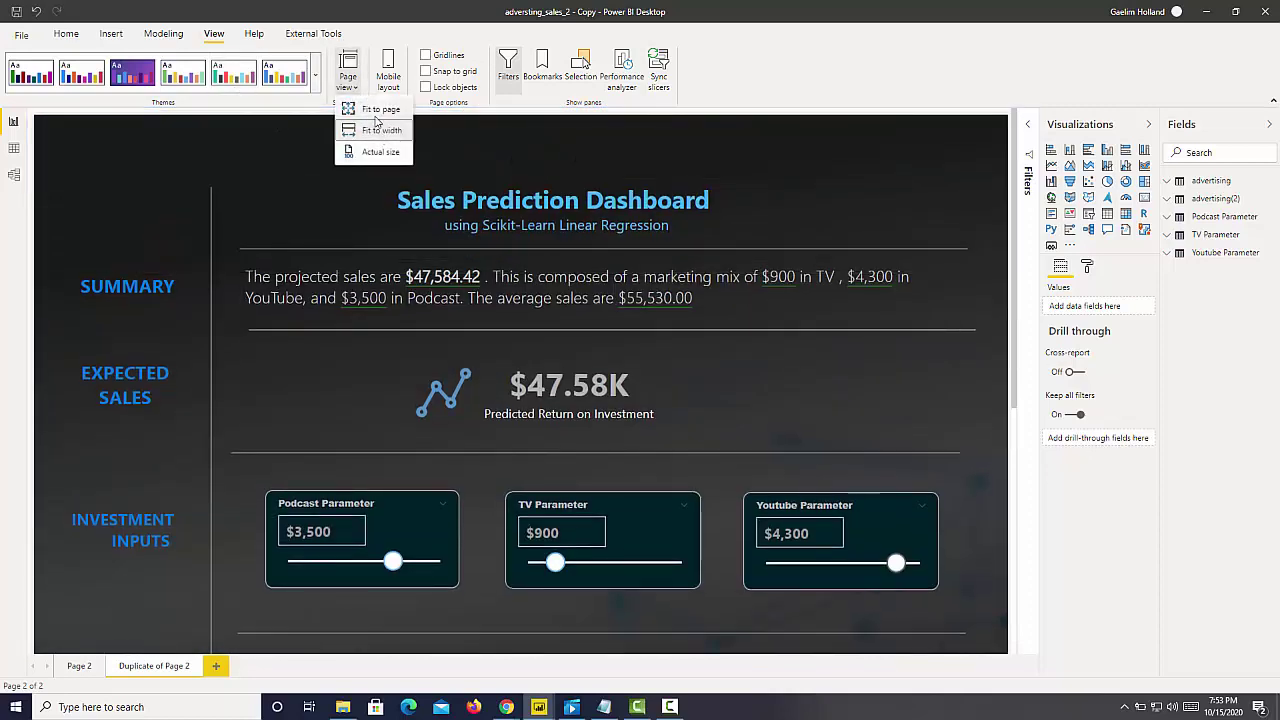
{"action": "left_click", "coordinate": [379, 110]}
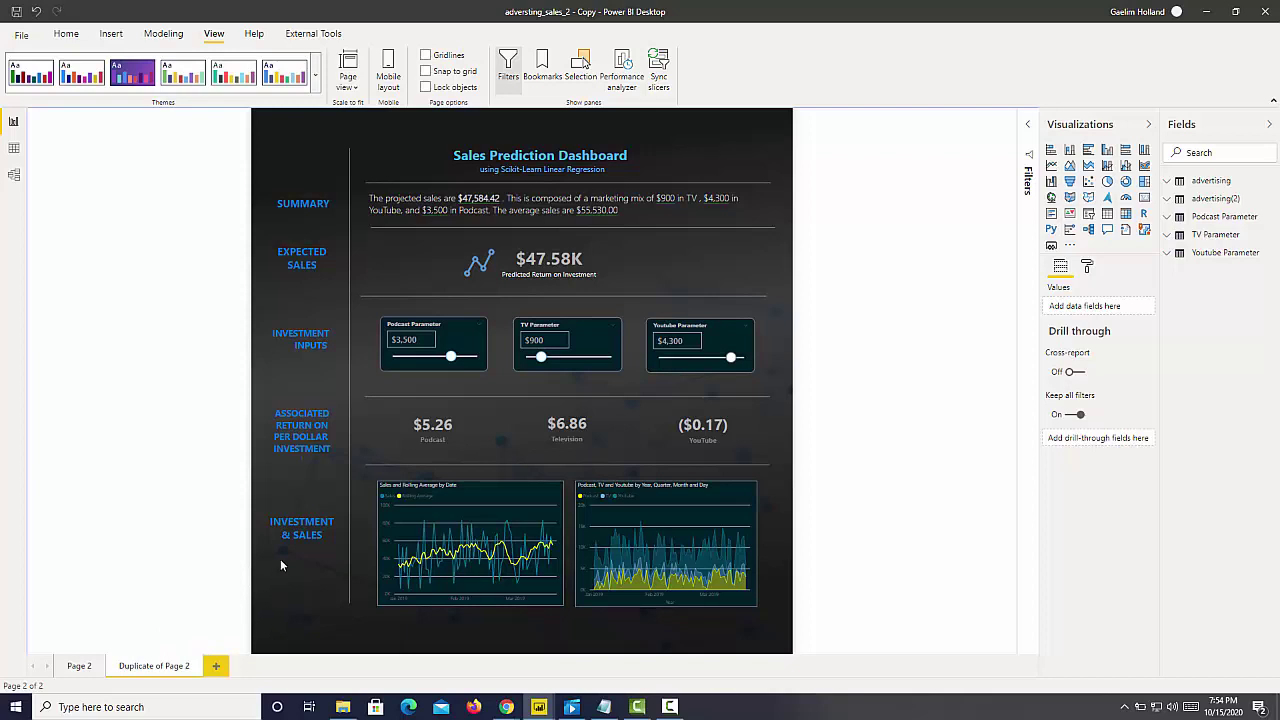
{"action": "left_click", "coordinate": [301, 527]}
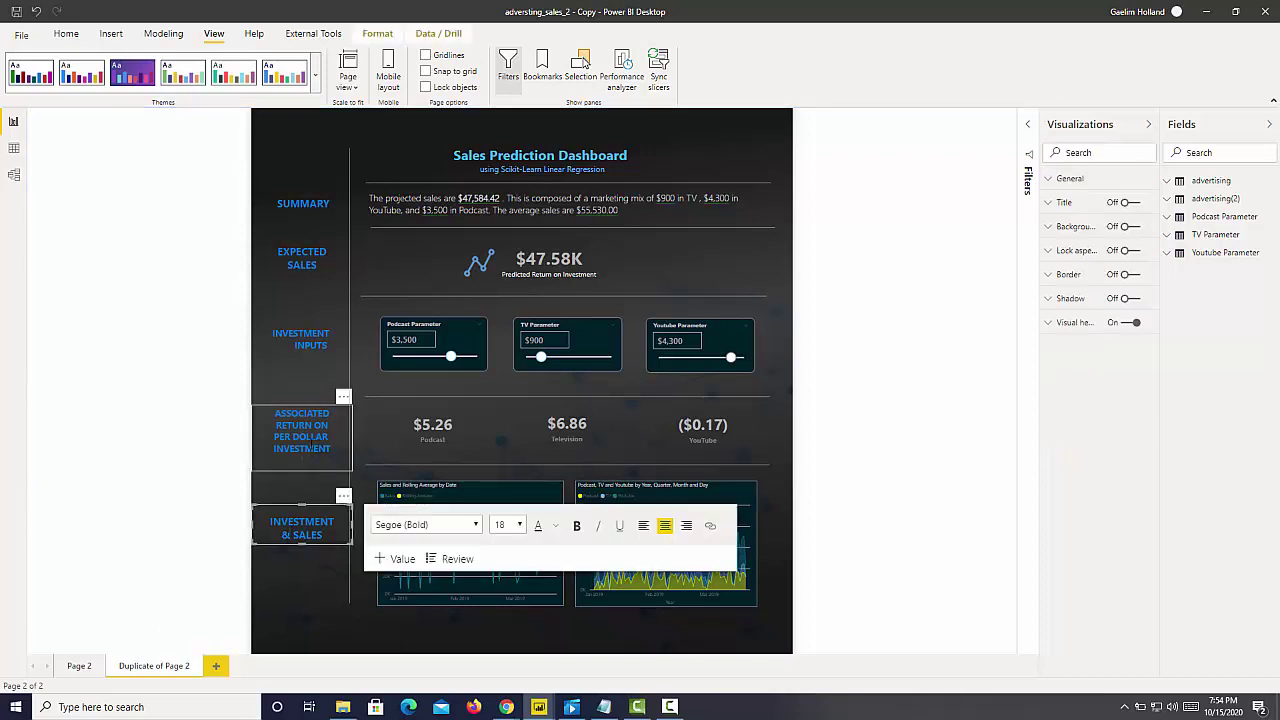
{"action": "left_click", "coordinate": [301, 430], "text": "ctrl"}
{"action": "left_click", "coordinate": [301, 340], "text": "ctrl"}
{"action": "left_click", "coordinate": [318, 262], "text": "ctrl"}
{"action": "left_click", "coordinate": [323, 218], "text": "ctrl"}
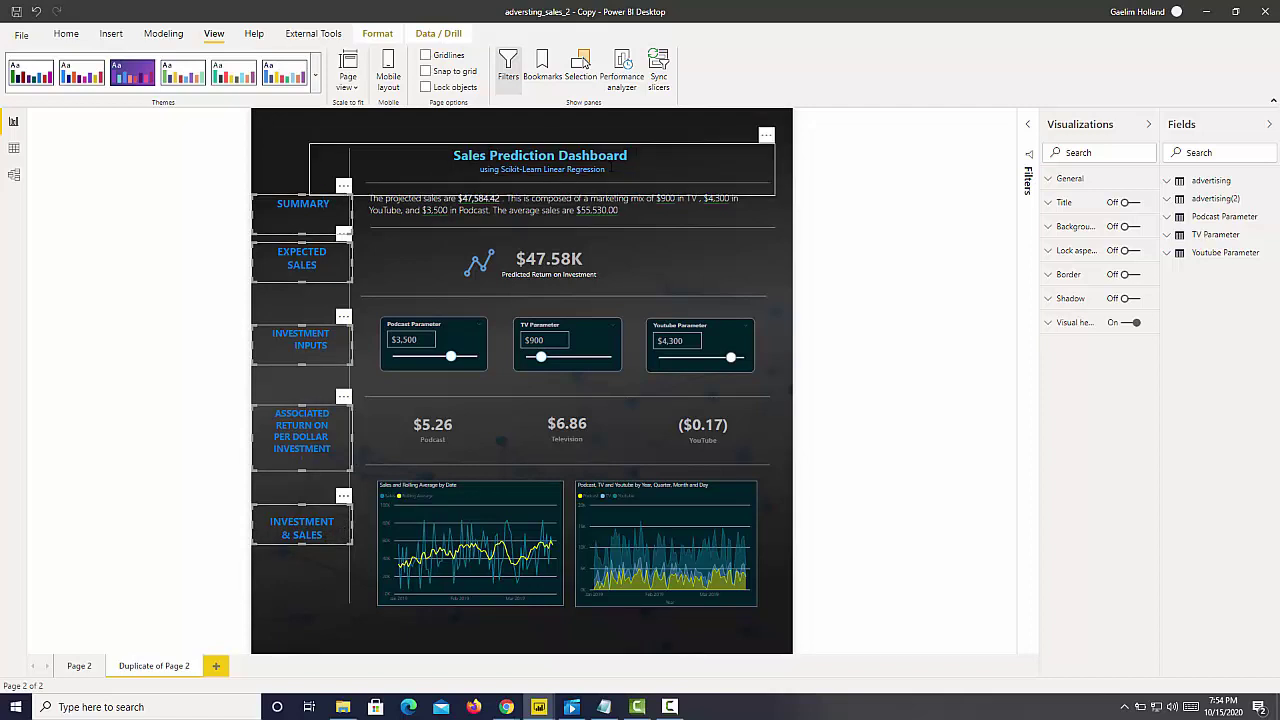
{"action": "left_click", "coordinate": [314, 593]}
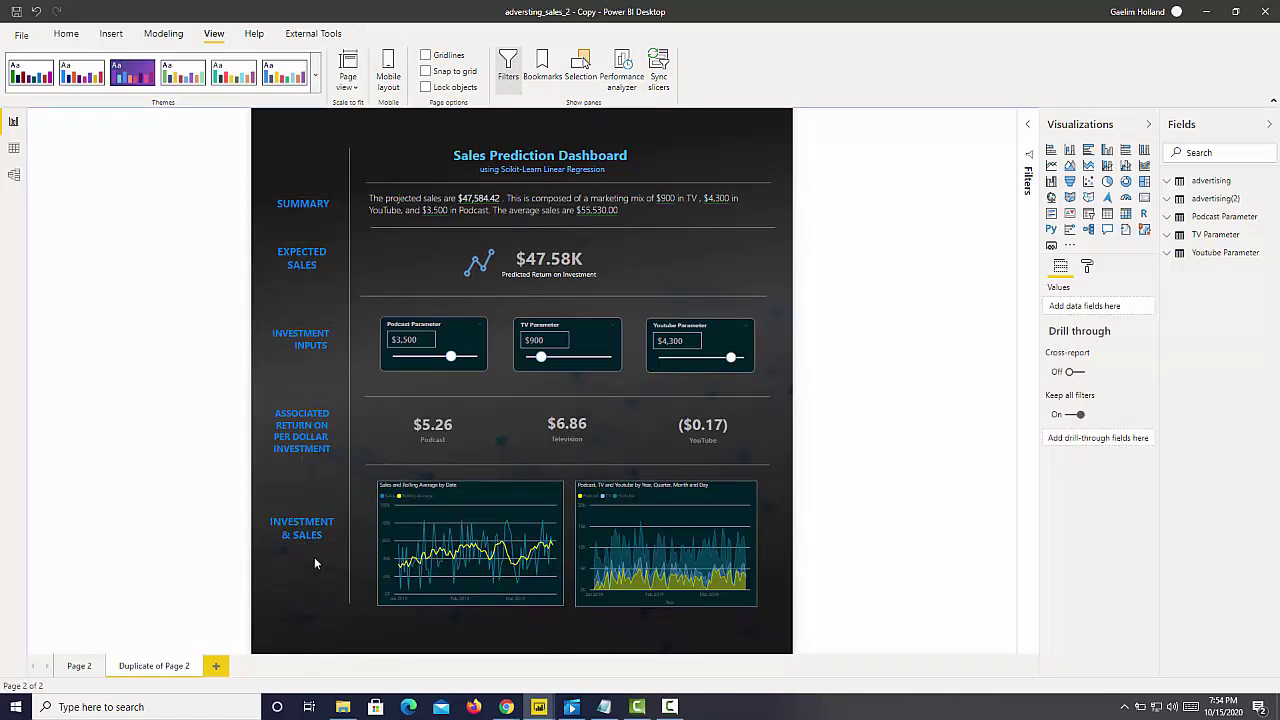
{"action": "left_click", "coordinate": [302, 210]}
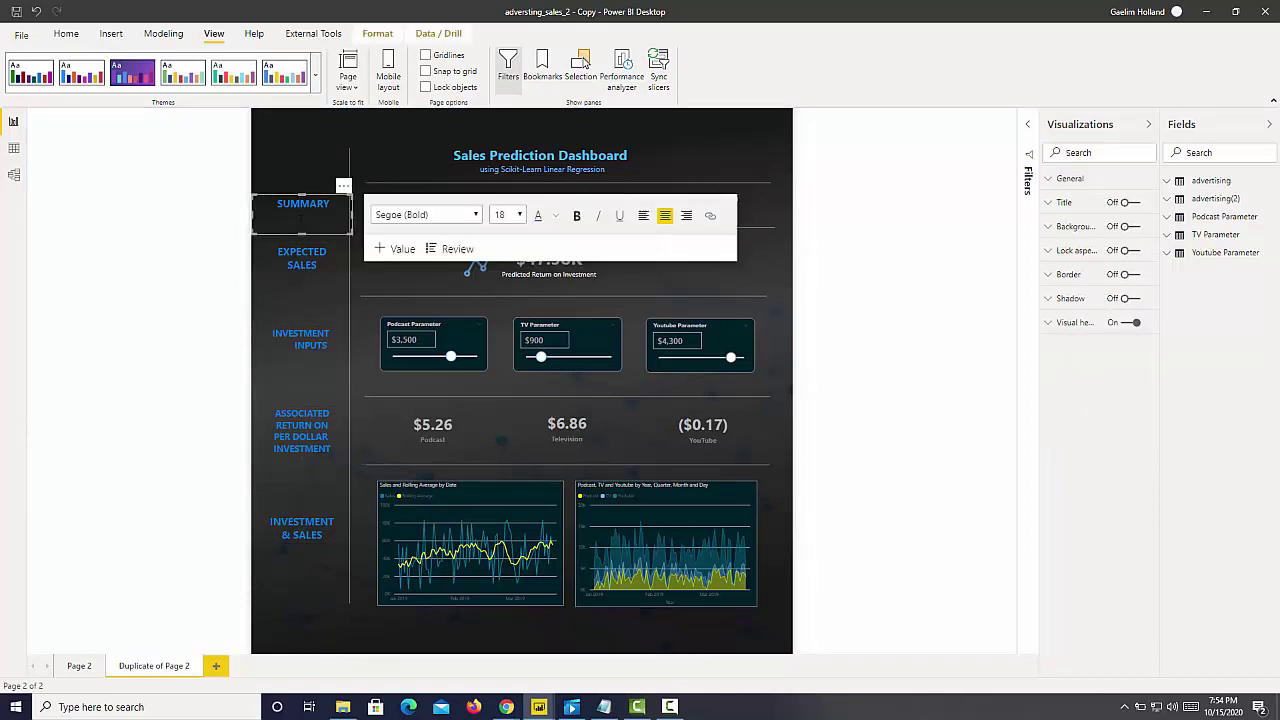
{"action": "left_click", "coordinate": [289, 599]}
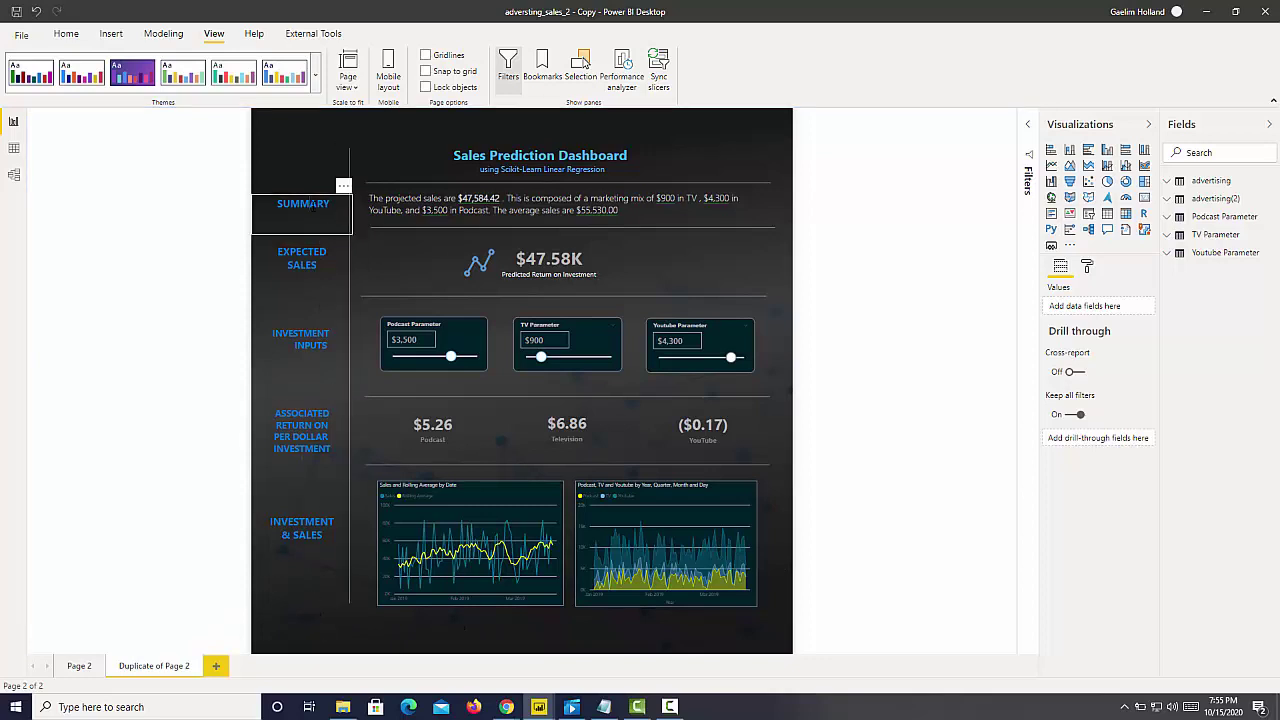
{"action": "left_click", "coordinate": [312, 212]}
{"action": "left_click", "coordinate": [197, 326]}
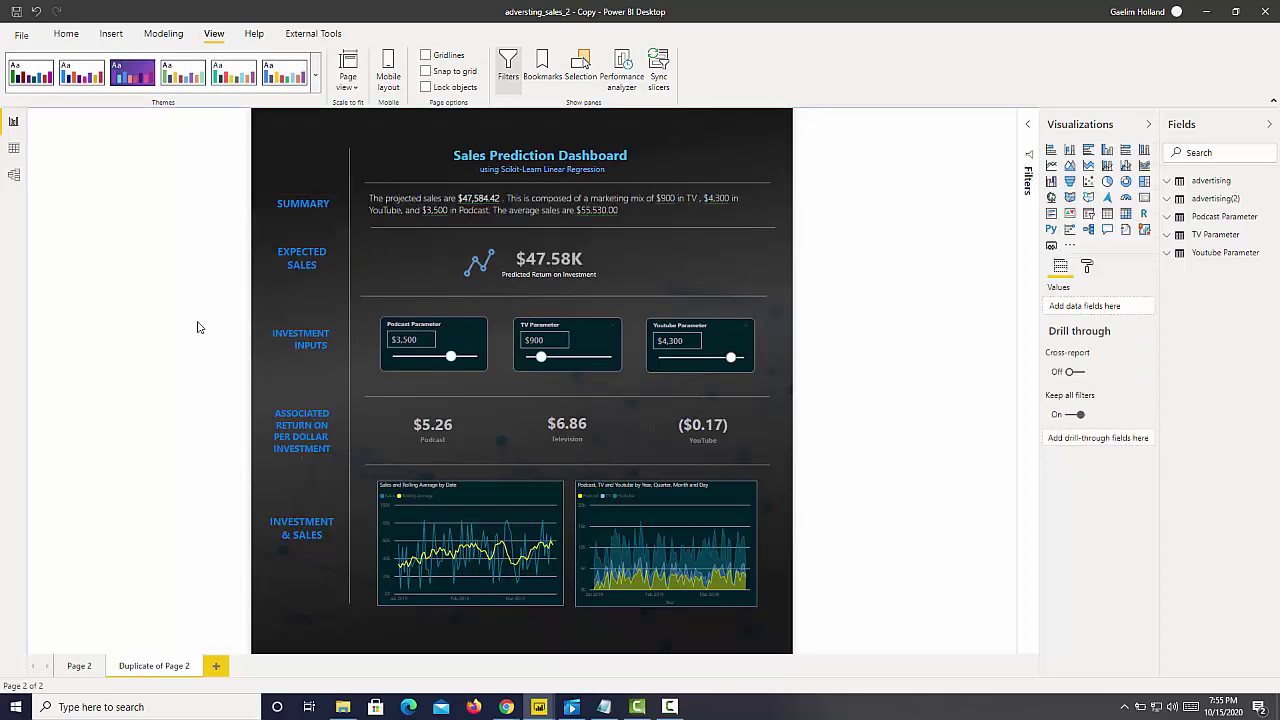